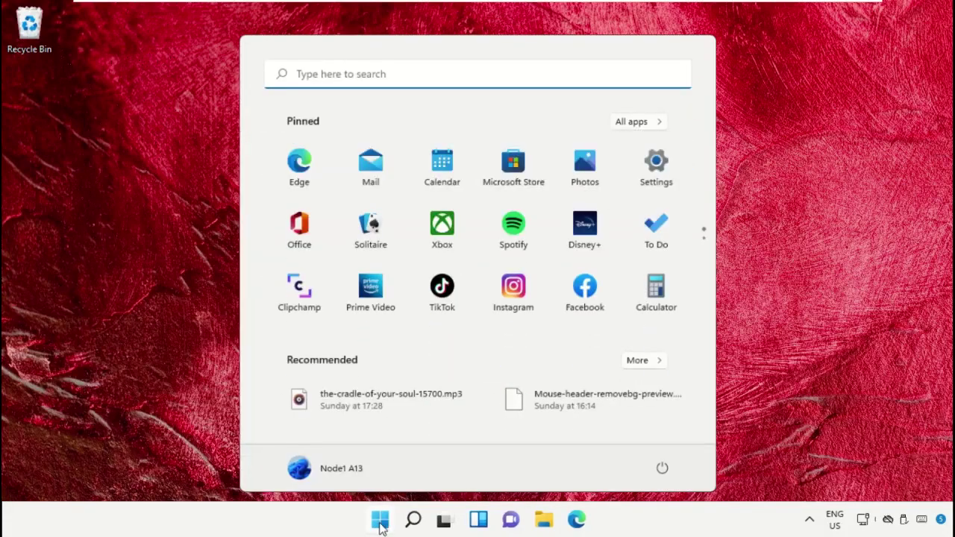
# Launch Task Manager from Start search and open its Create new task dialog
pyautogui.write('task mana')
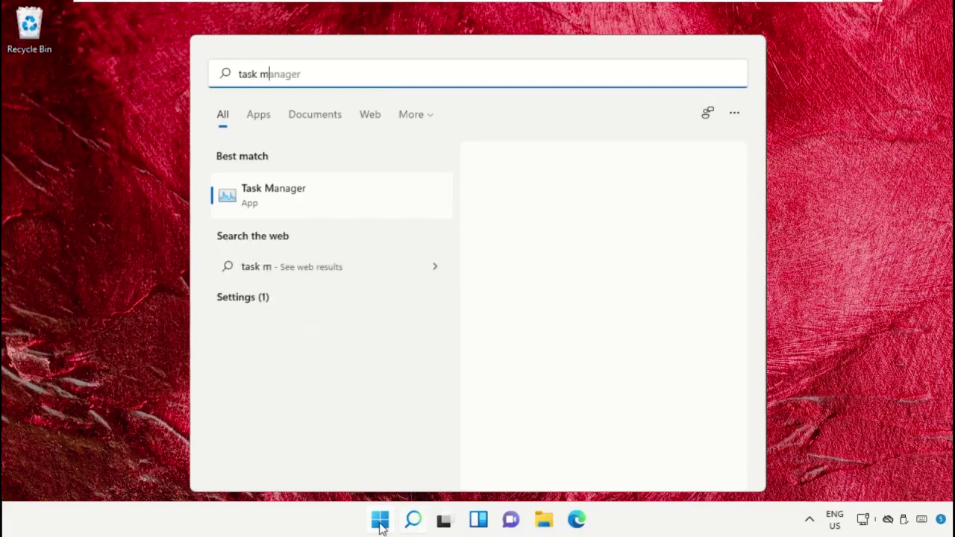
pyautogui.click(290, 197)
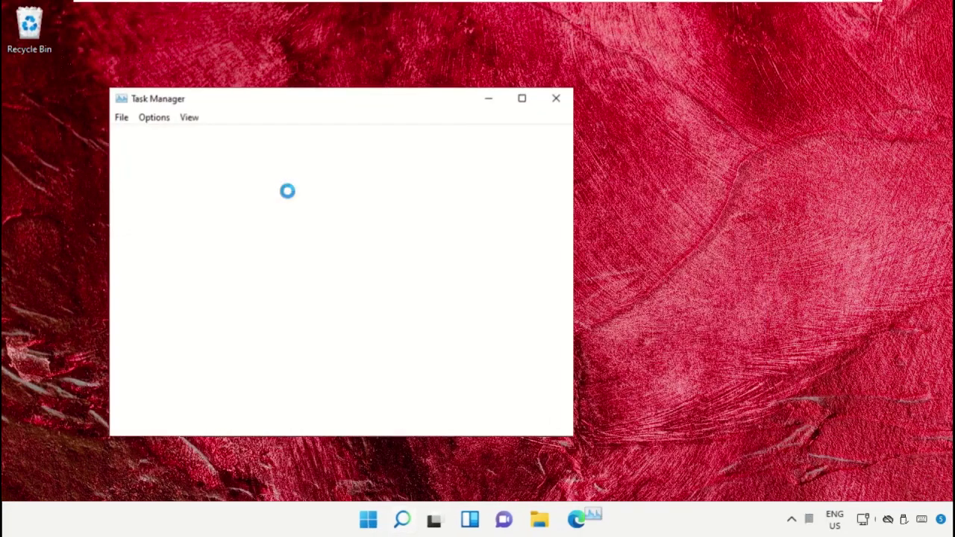
pyautogui.click(121, 118)
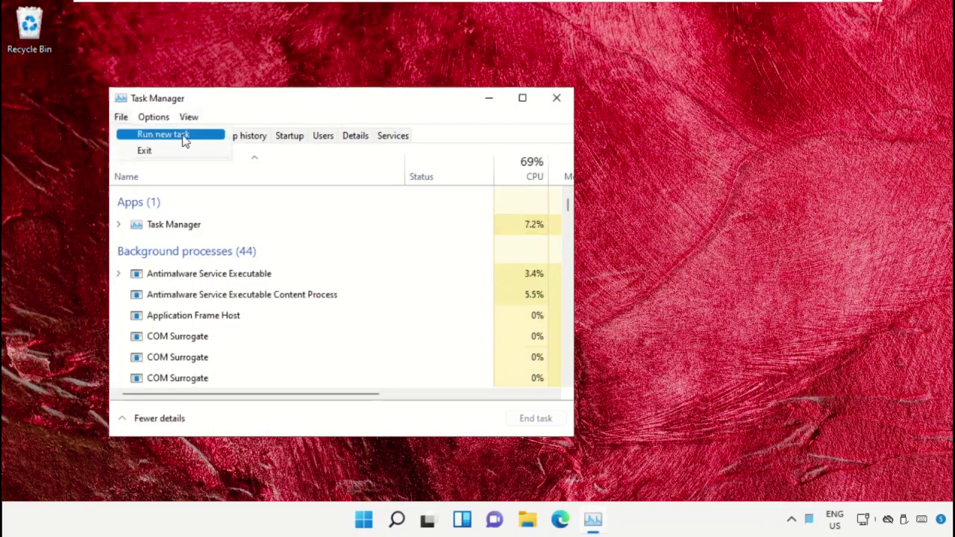
pyautogui.click(207, 142)
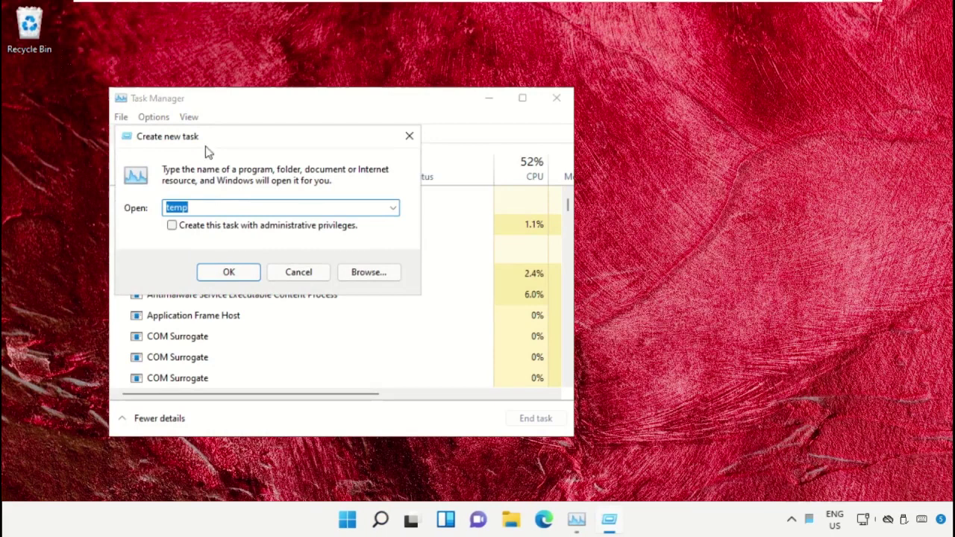
# Browse from This PC into Local Disk (C:) and then the Windows folder
pyautogui.click(366, 274)
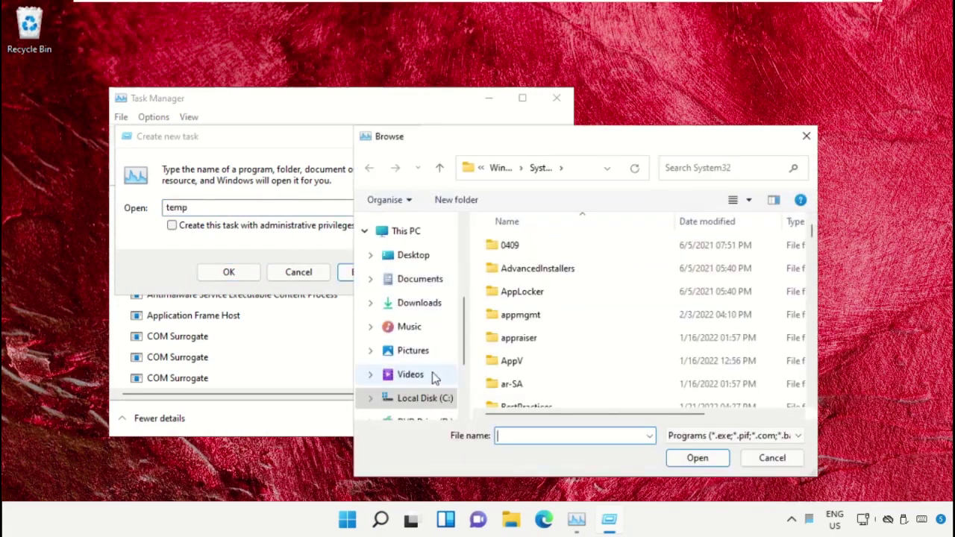
pyautogui.scroll(-1, 411, 411)
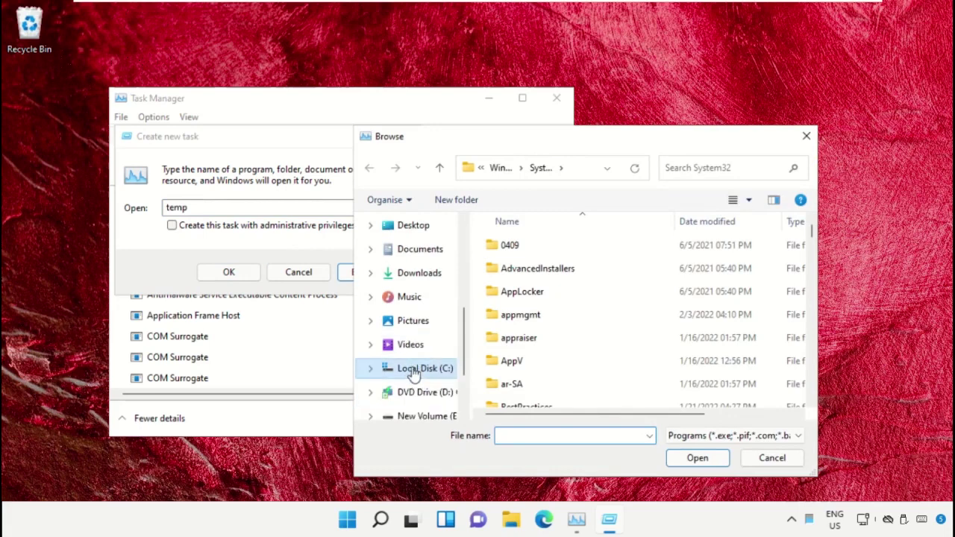
pyautogui.click(415, 371)
pyautogui.scroll(1, 415, 299)
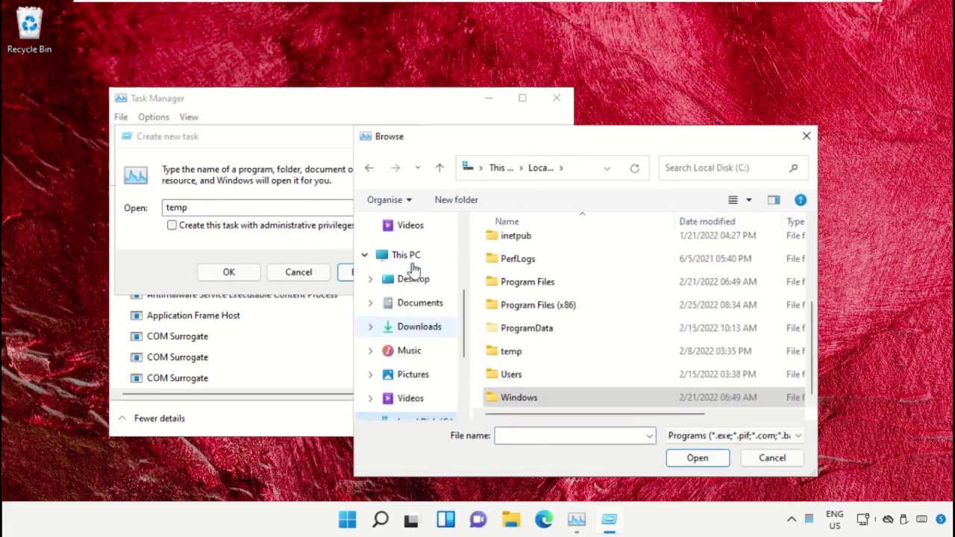
pyautogui.click(407, 256)
pyautogui.scroll(-2, 565, 317)
pyautogui.scroll(3, 565, 317)
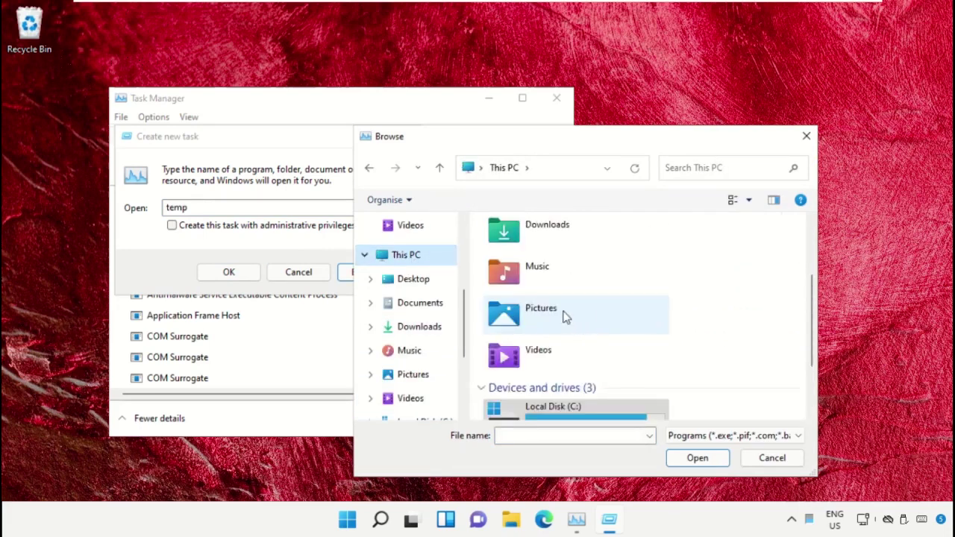
pyautogui.scroll(-2, 582, 388)
pyautogui.doubleClick(593, 321)
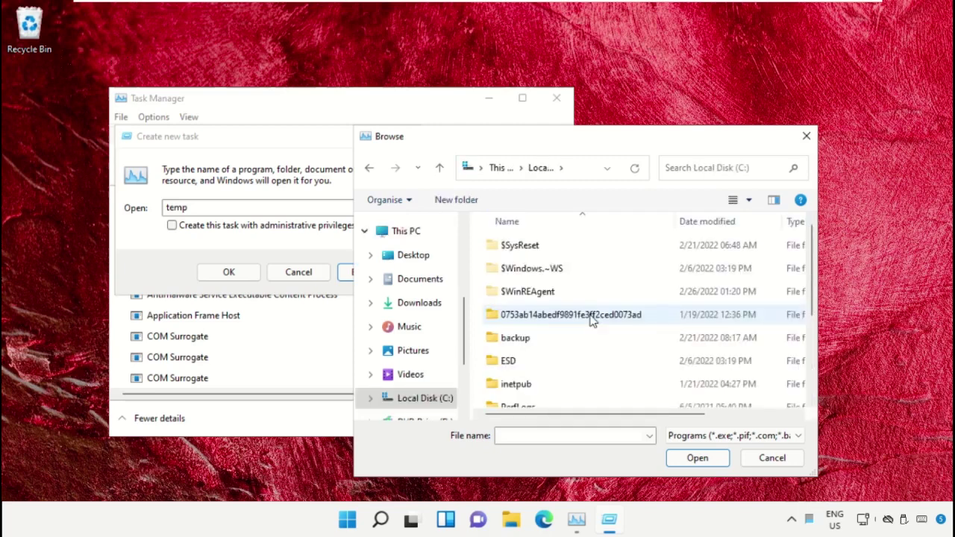
pyautogui.scroll(-2, 561, 282)
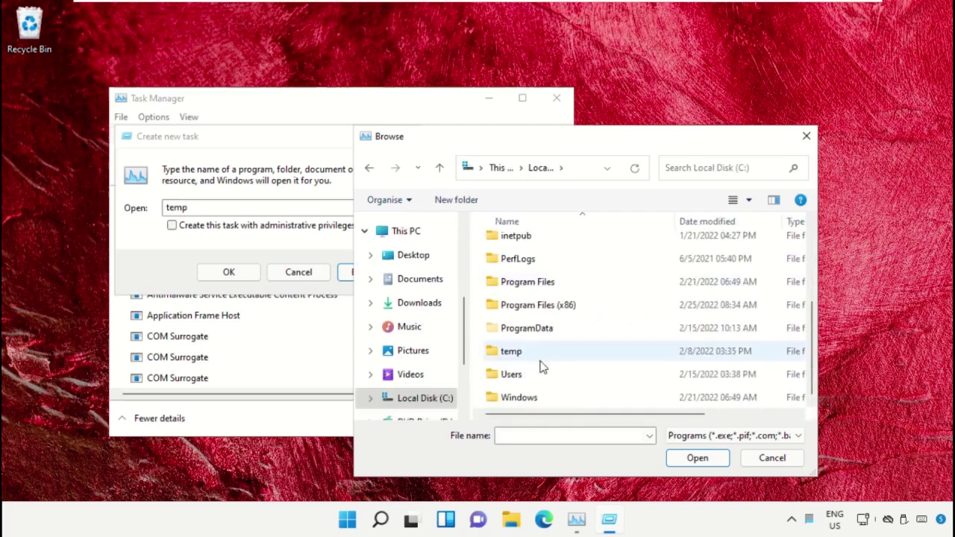
pyautogui.doubleClick(526, 399)
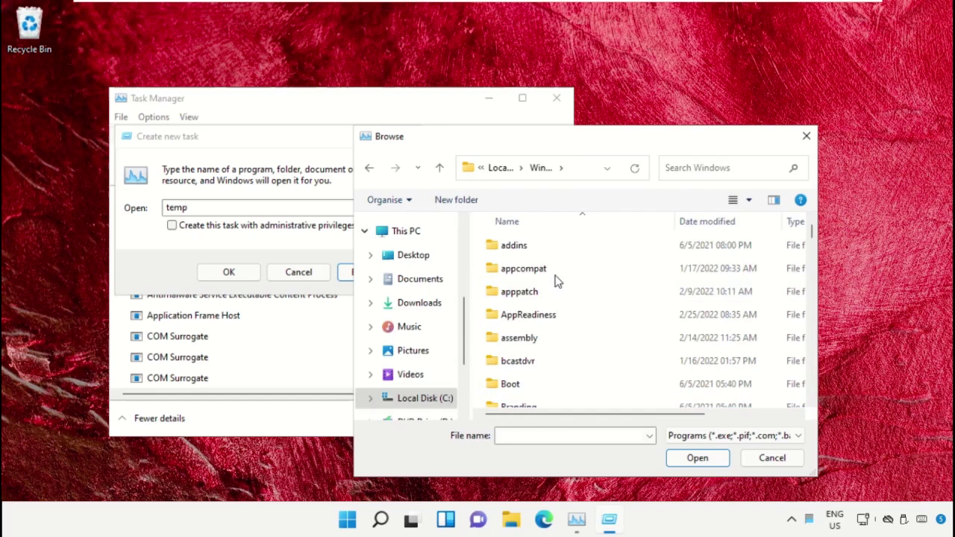
# Open System32 and pick cmd.exe as the program for the new task
pyautogui.scroll(-6, 556, 284)
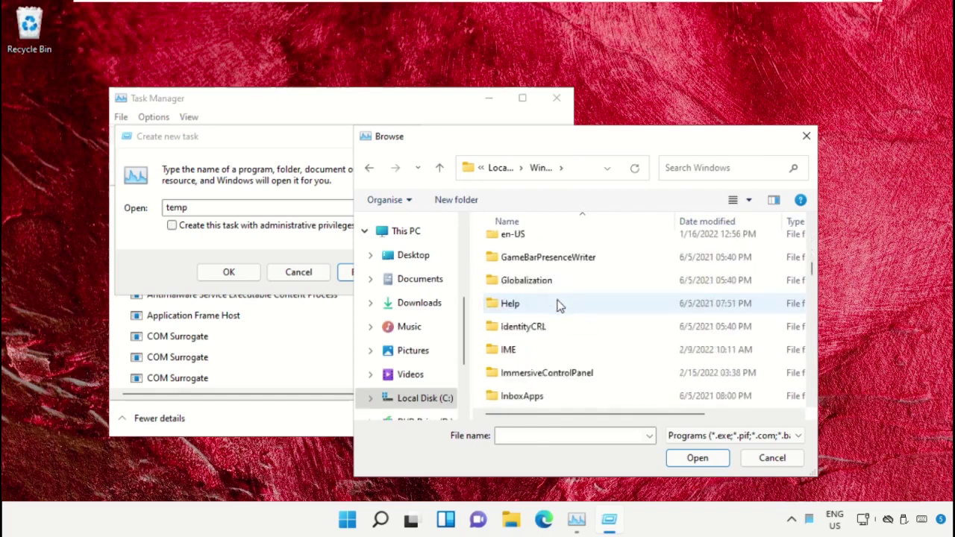
pyautogui.scroll(-9, 560, 328)
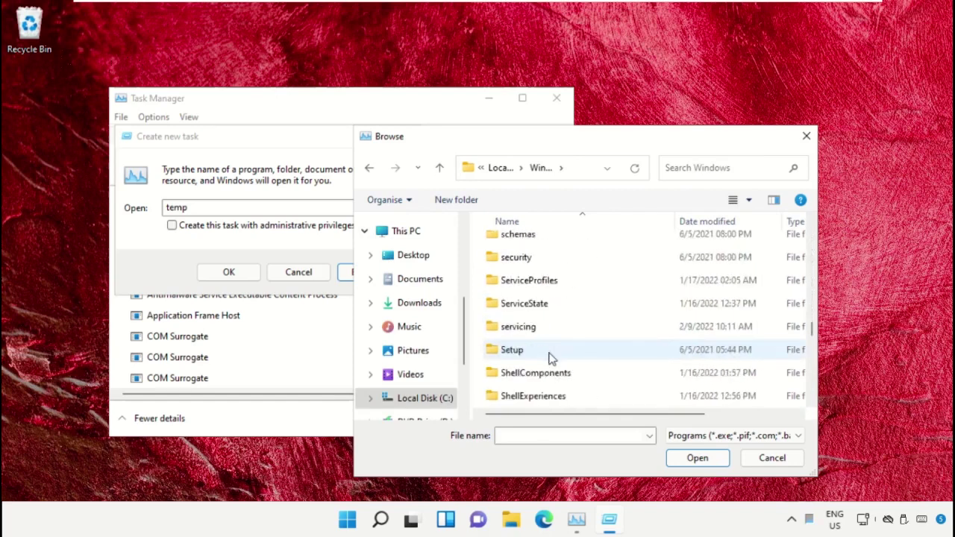
pyautogui.scroll(-3, 552, 358)
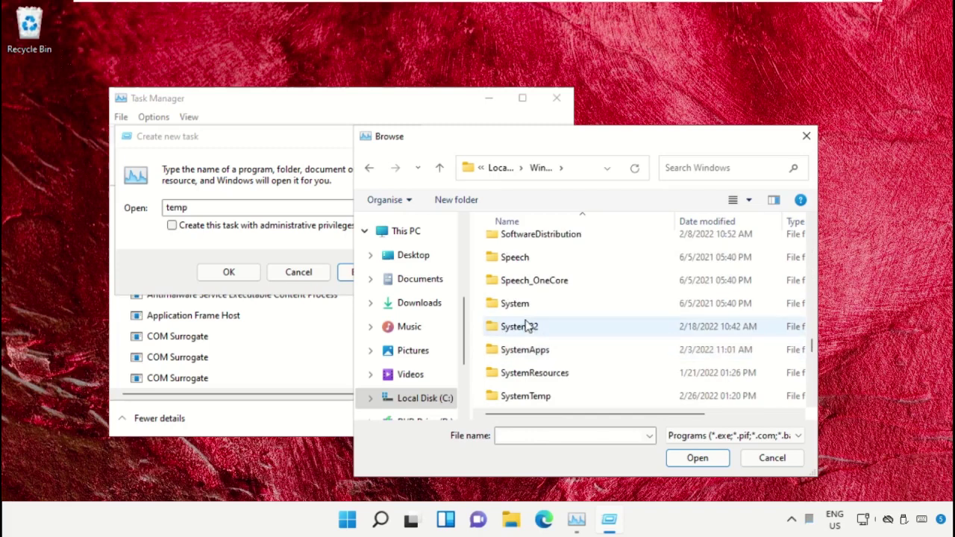
pyautogui.doubleClick(527, 326)
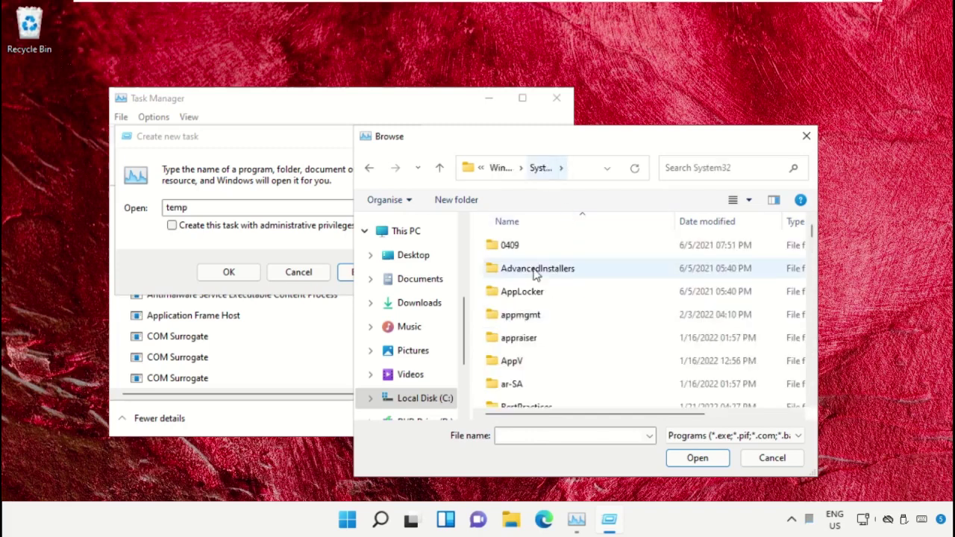
pyautogui.scroll(-2, 565, 333)
pyautogui.scroll(-10, 561, 333)
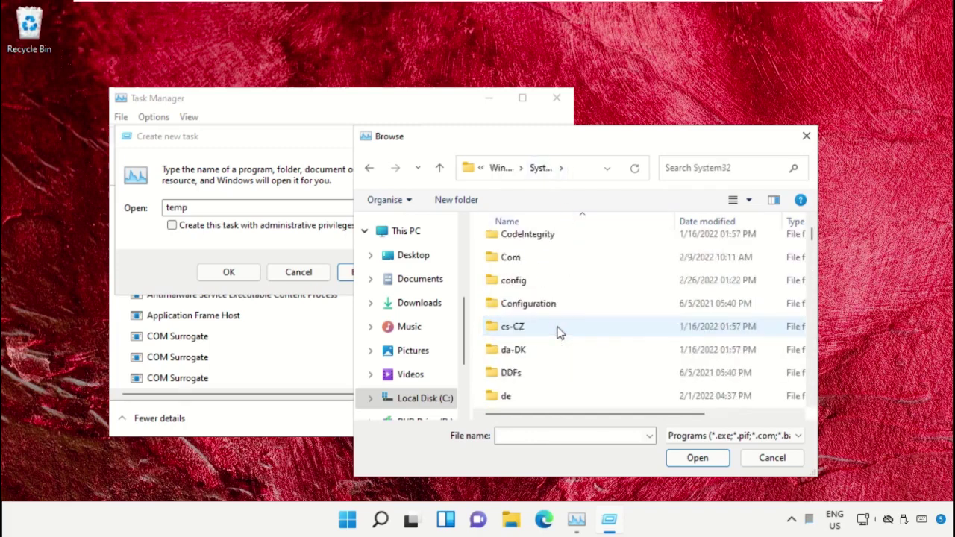
pyautogui.scroll(-4, 562, 324)
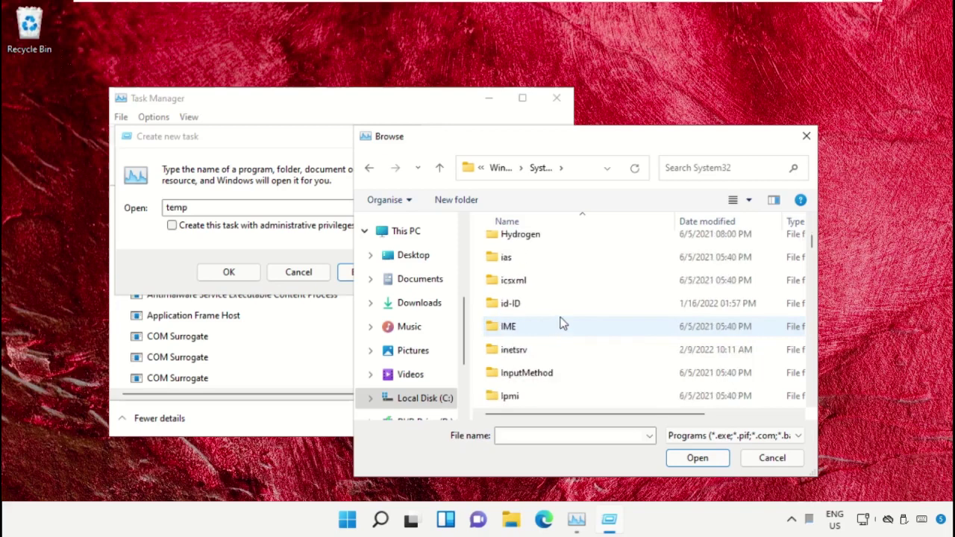
pyautogui.write('cmd.exe')
pyautogui.scroll(1, 561, 321)
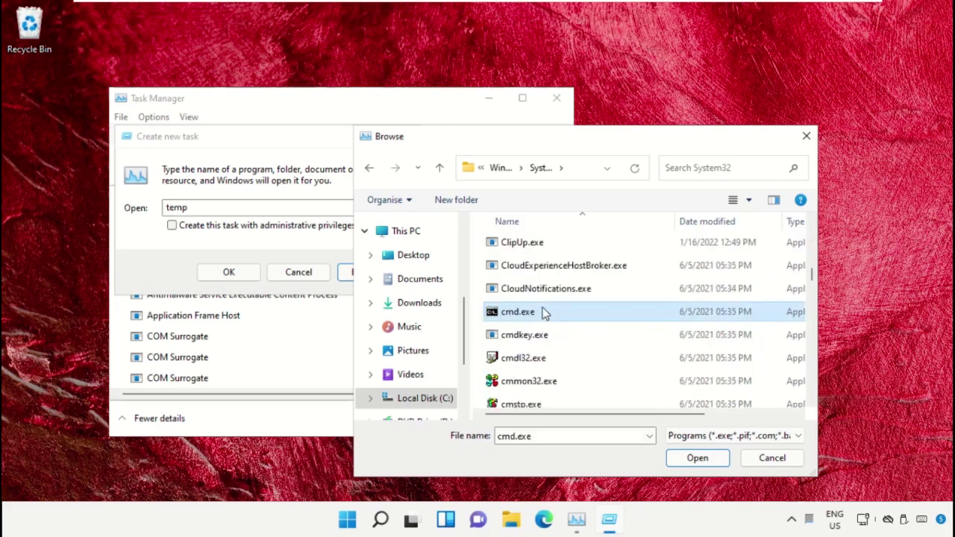
pyautogui.click(685, 464)
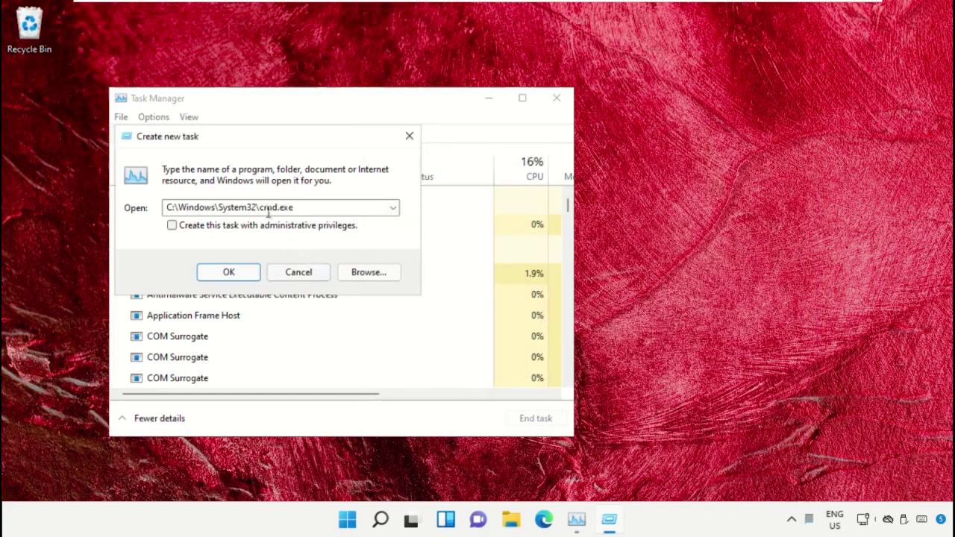
# Run cmd.exe with administrative privileges, then minimize Task Manager
pyautogui.click(172, 227)
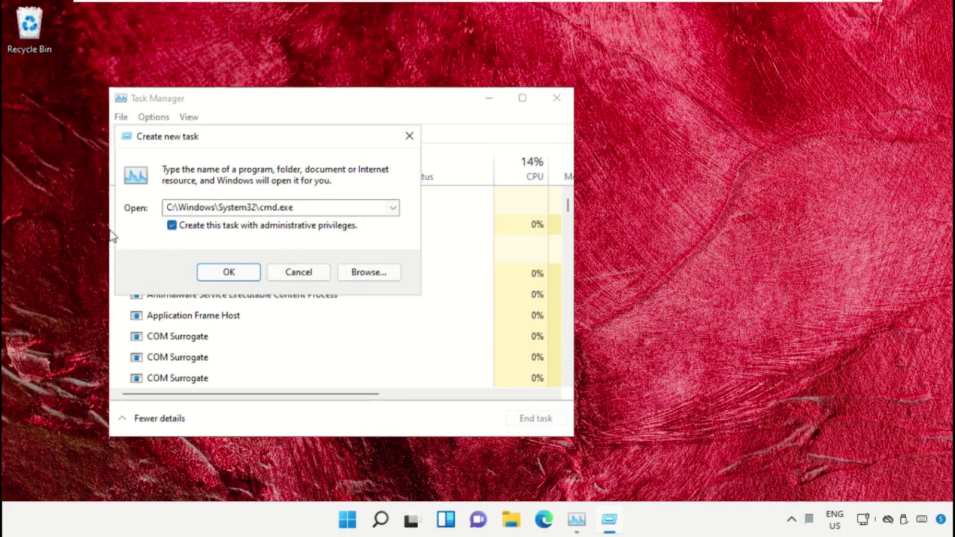
pyautogui.click(229, 274)
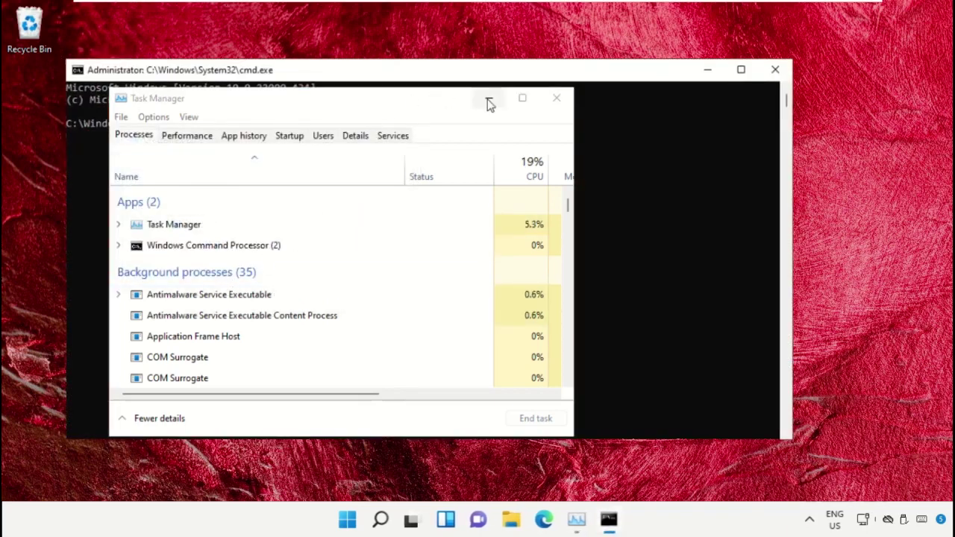
pyautogui.click(489, 99)
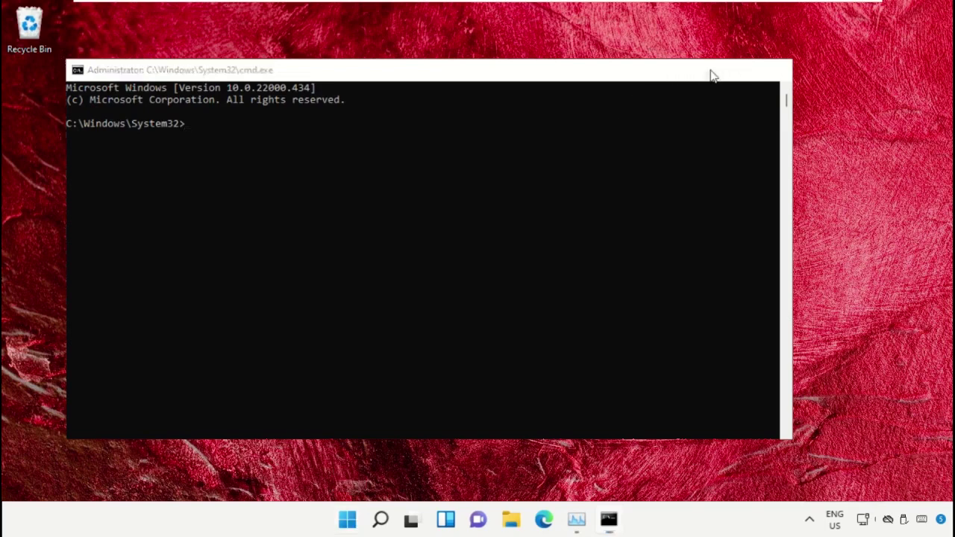
# Minimize the command window and launch Google Chrome from Start search
pyautogui.click(709, 70)
pyautogui.click(347, 520)
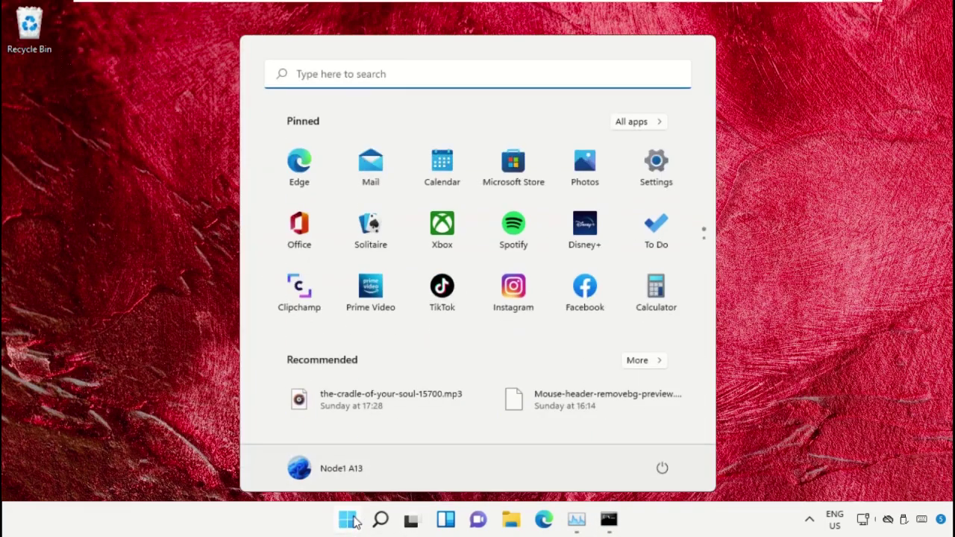
pyautogui.write('Chrome')
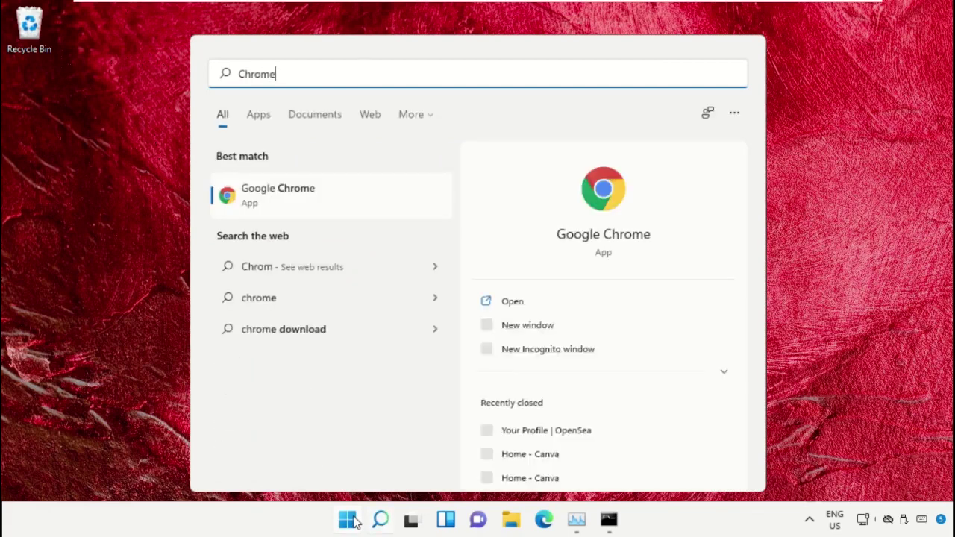
pyautogui.click(297, 196)
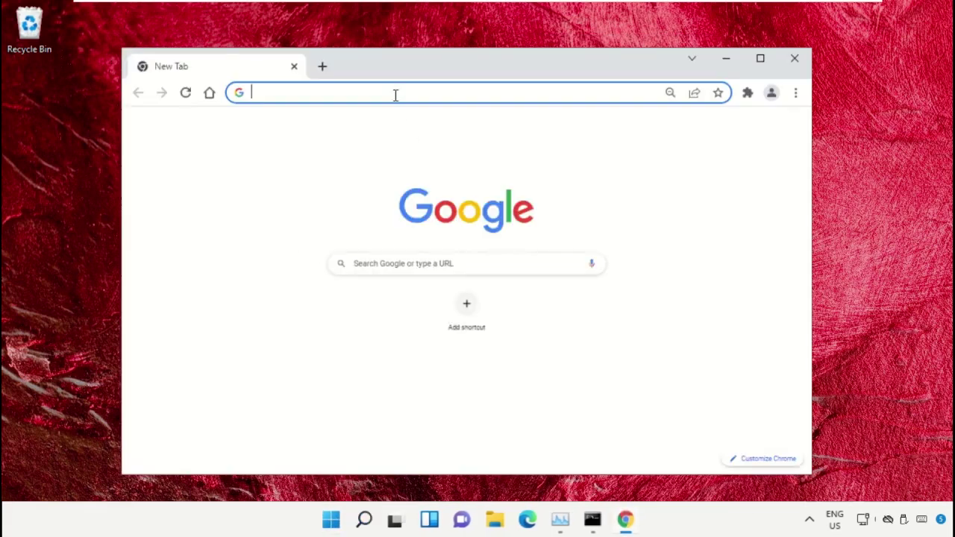
# Go to google.com and search for 'hows.tech windows commands'
pyautogui.write('google')
pyautogui.press('Down')
pyautogui.press('Down')
pyautogui.press('Down')
pyautogui.press('Down')
pyautogui.press('Down')
pyautogui.press('Down')
pyautogui.press('Down')
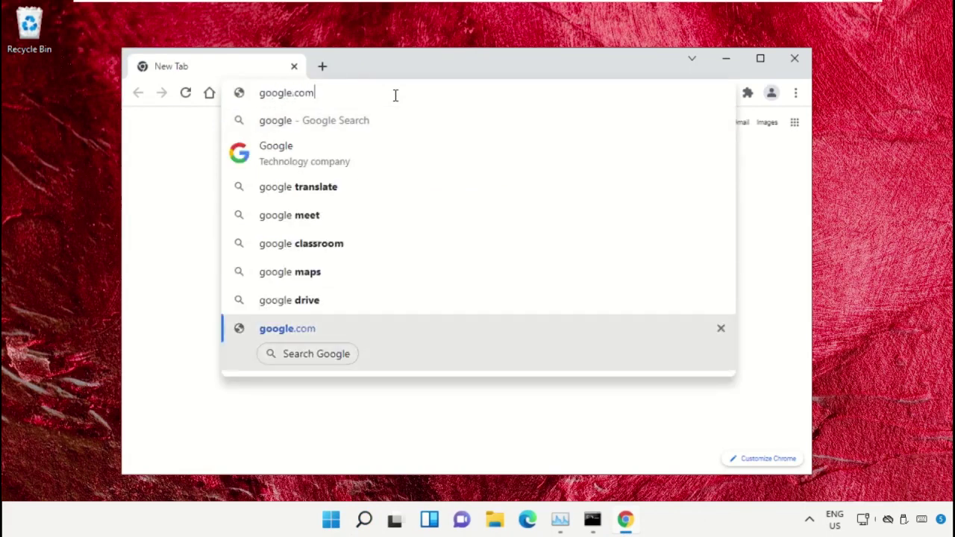
pyautogui.press('Return')
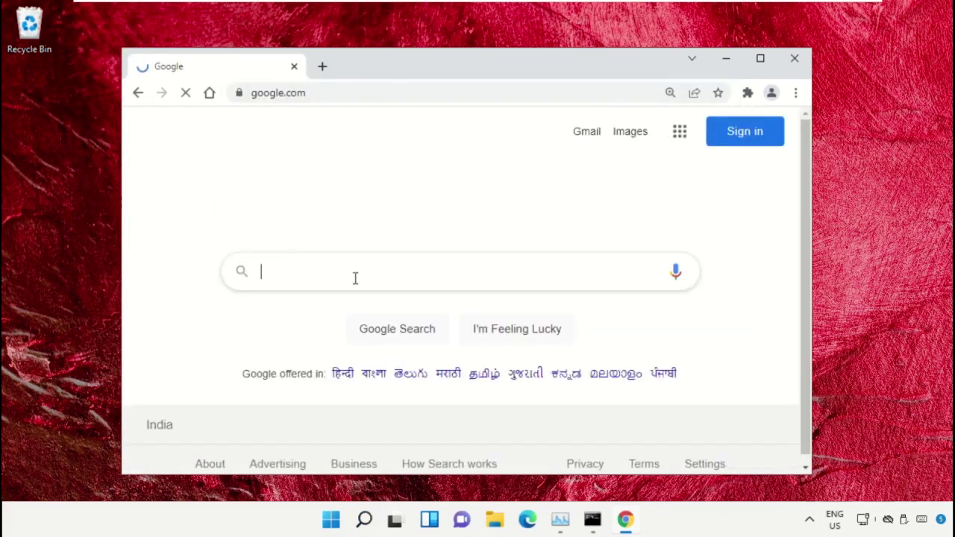
pyautogui.write('ho')
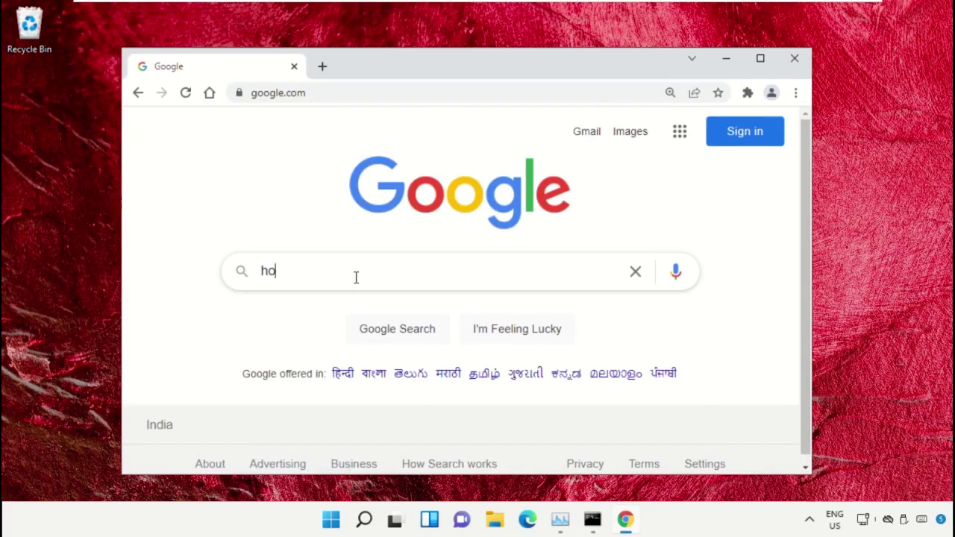
pyautogui.write('ws.tech')
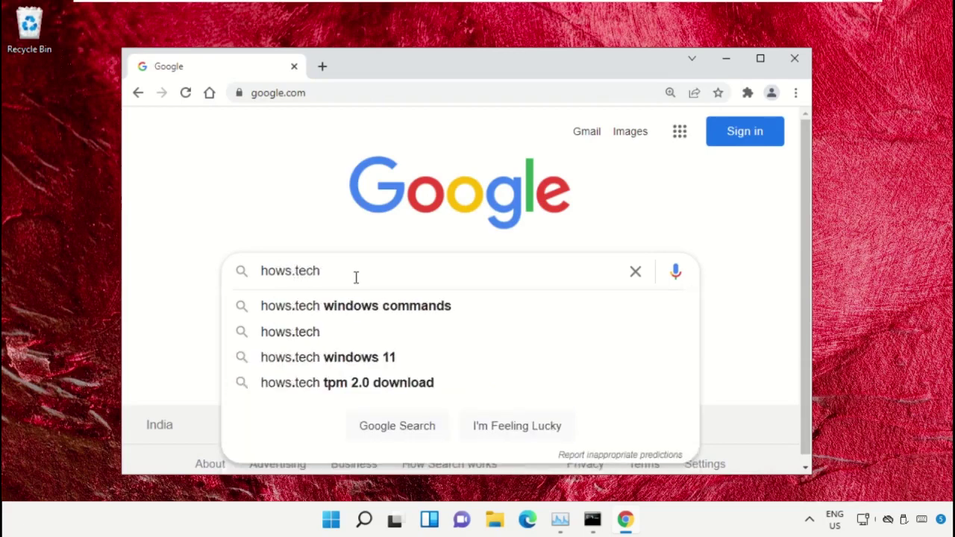
pyautogui.press('Down')
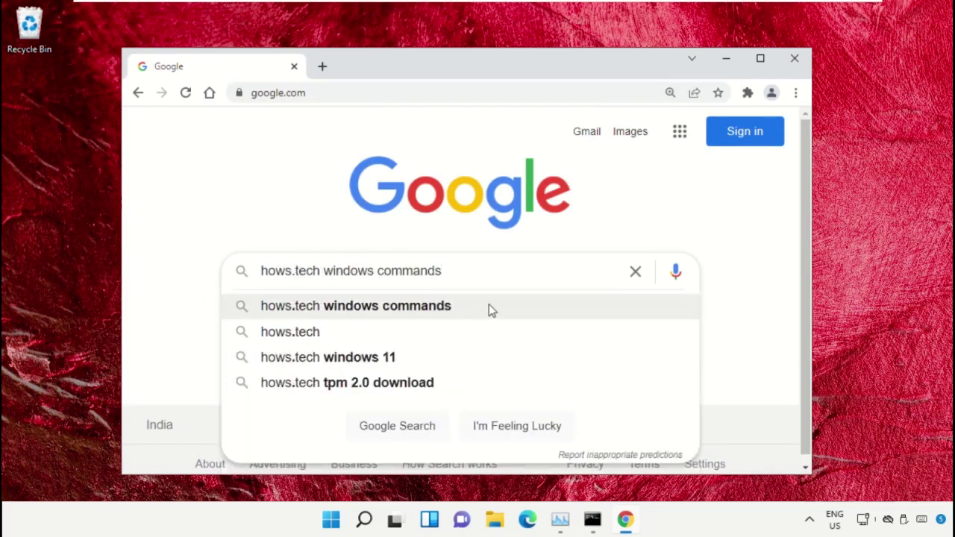
pyautogui.press('Return')
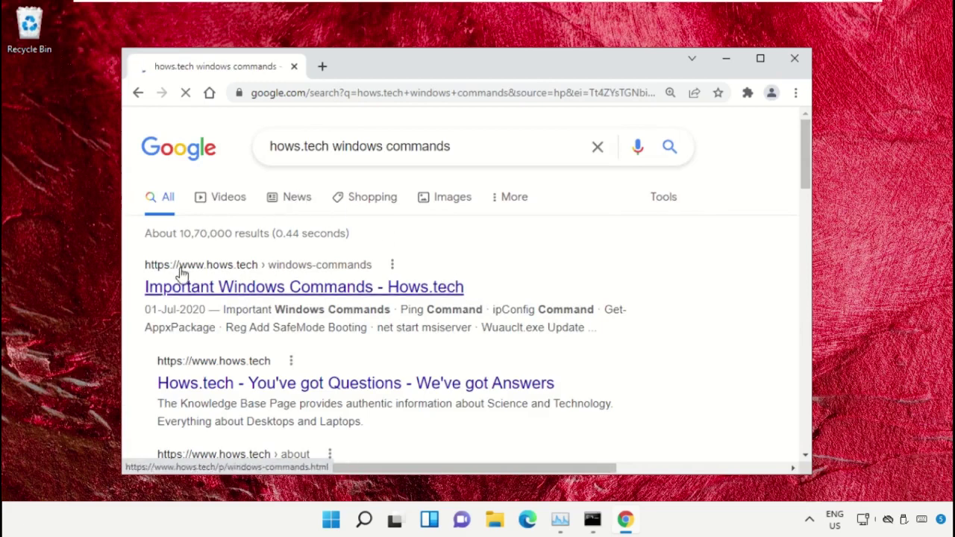
# Open the Important Windows Commands - Hows.tech page and scroll down to Command 12
pyautogui.click(228, 290)
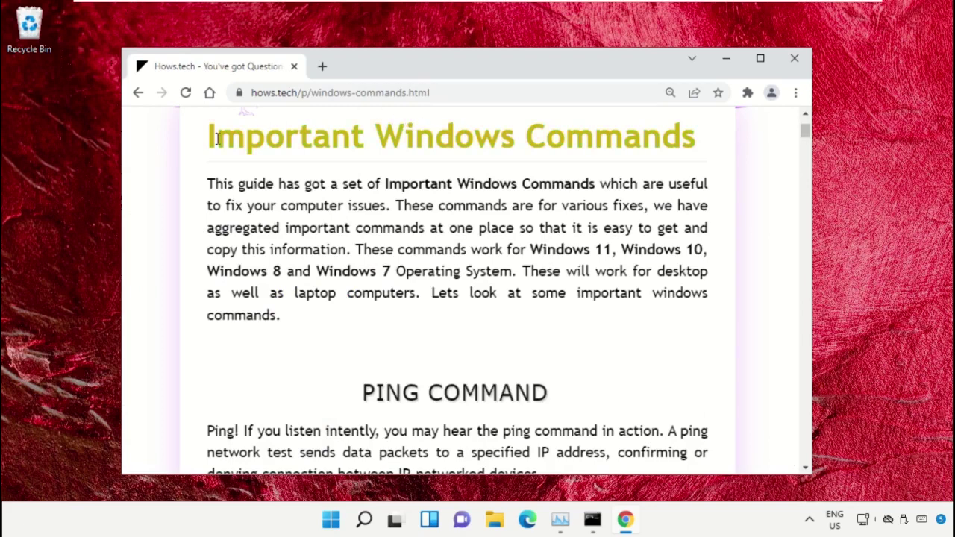
pyautogui.moveTo(688, 142); pyautogui.dragTo(197, 152)
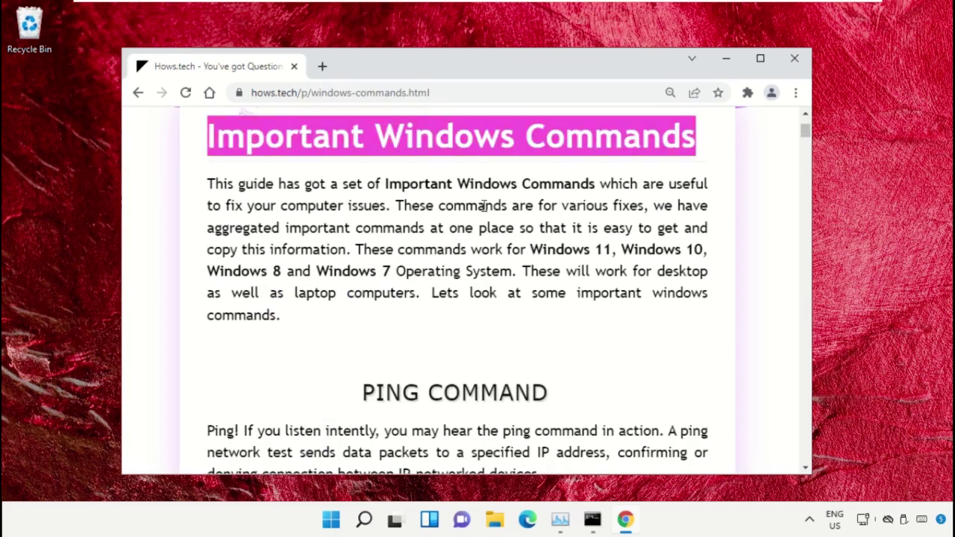
pyautogui.click(530, 222)
pyautogui.scroll(-7, 522, 231)
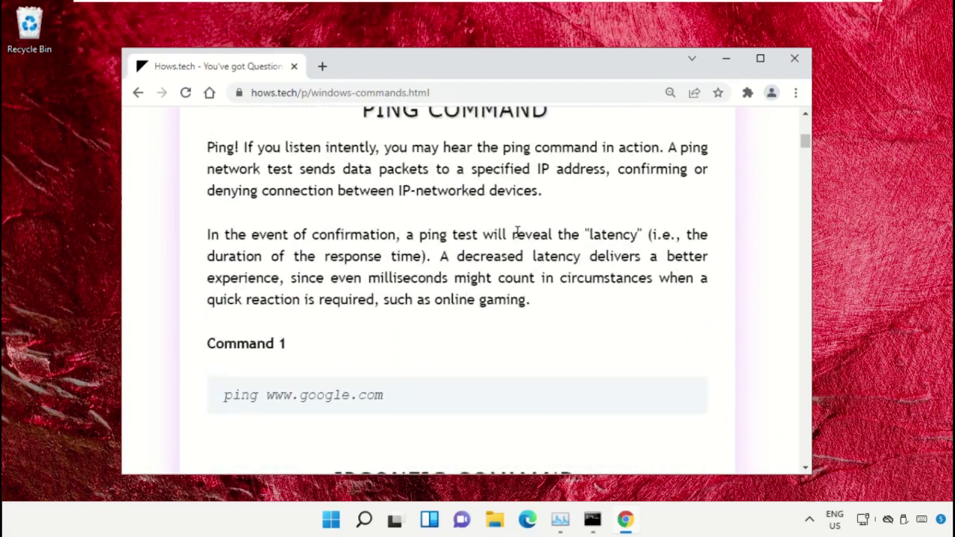
pyautogui.scroll(-9, 440, 233)
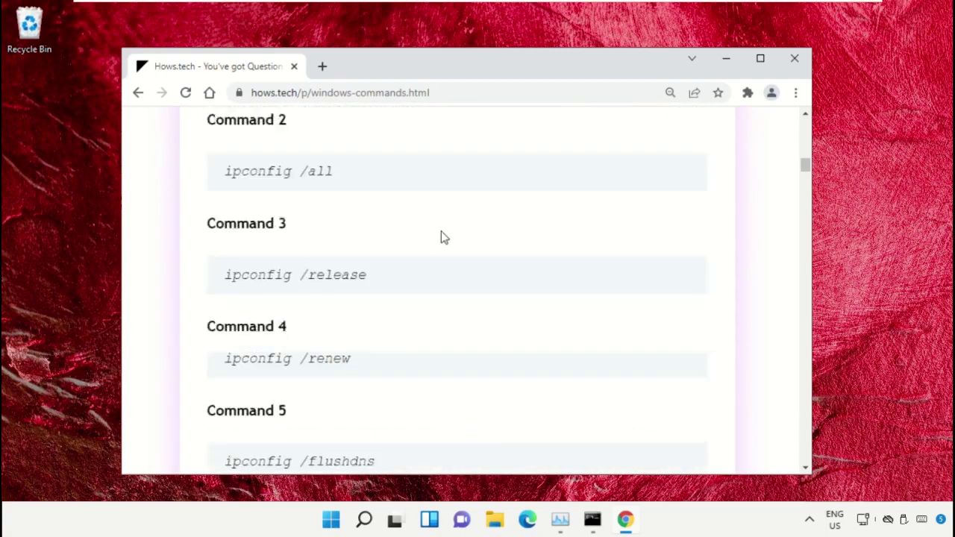
pyautogui.scroll(-15, 441, 238)
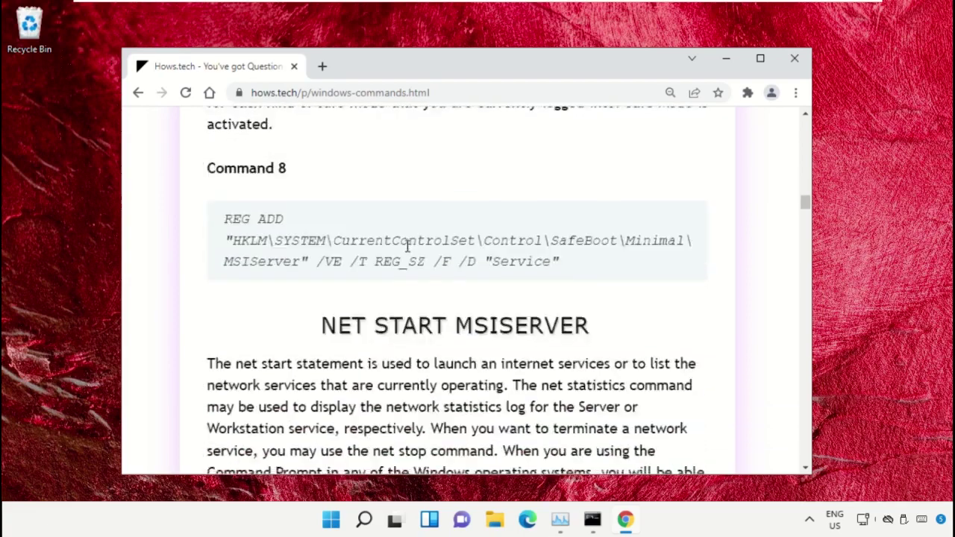
pyautogui.scroll(-10, 406, 250)
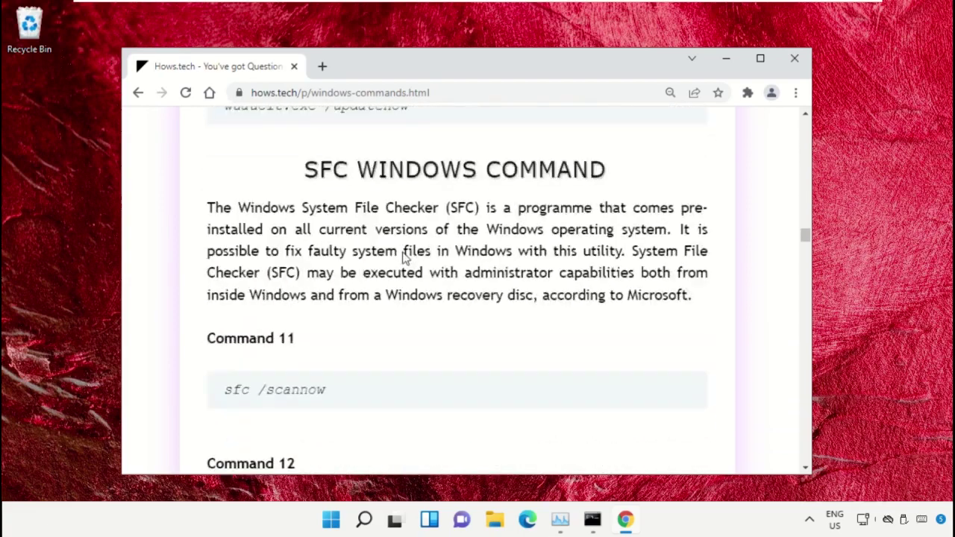
pyautogui.scroll(-1, 311, 262)
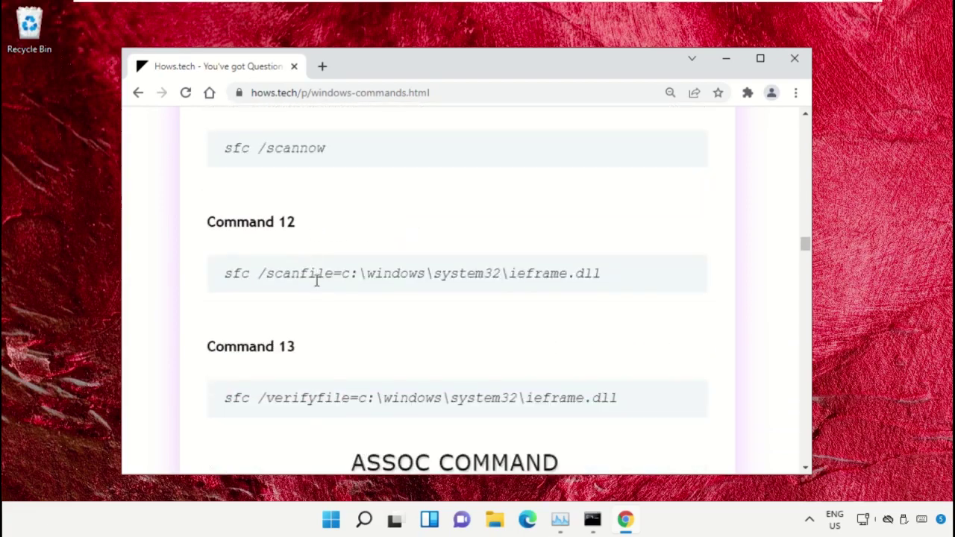
# Copy the Command 12 sfc /scanfile line from the page
pyautogui.tripleClick(335, 273)
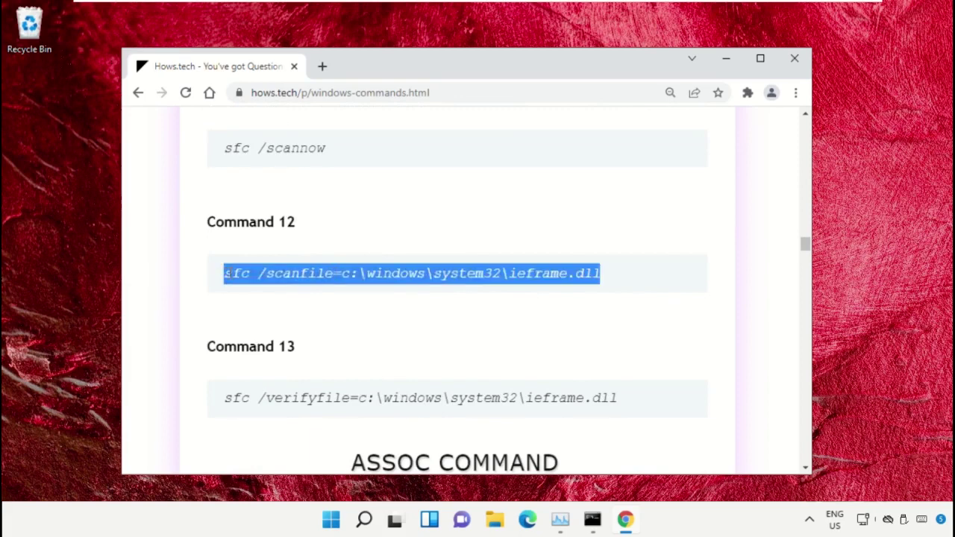
pyautogui.click(586, 316)
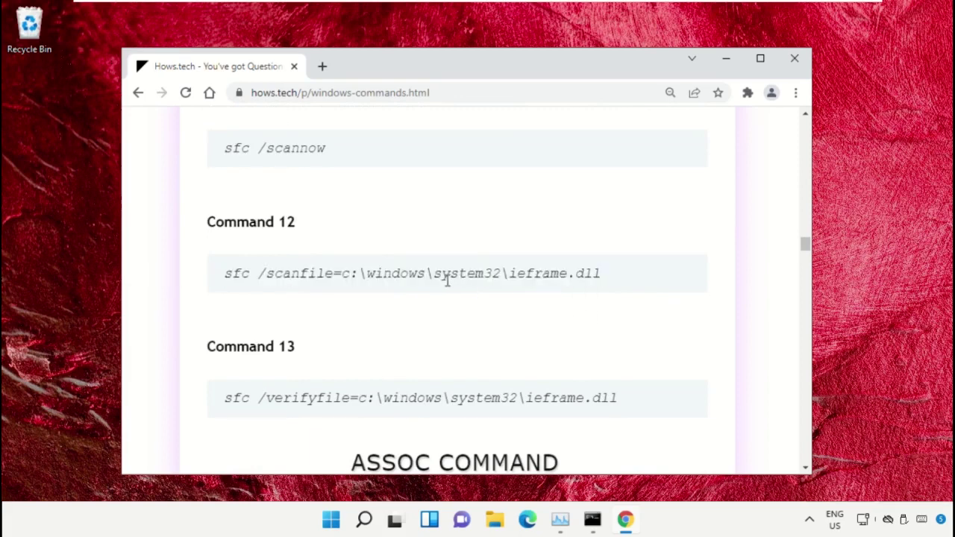
pyautogui.tripleClick(379, 274)
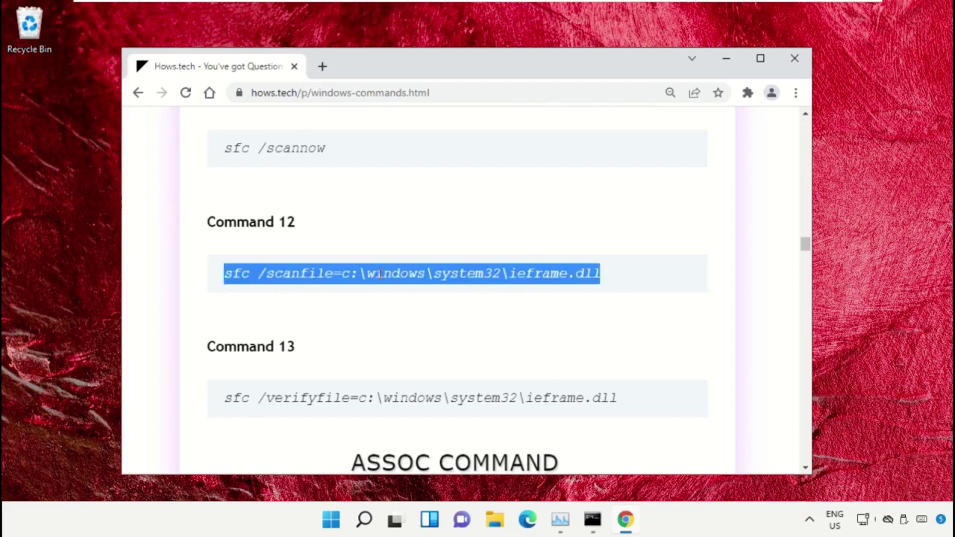
pyautogui.rightClick(382, 274)
pyautogui.click(415, 288)
# Paste and run the sfc /scanfile command for ieframe.dll in the administrator Command Prompt
pyautogui.click(593, 522)
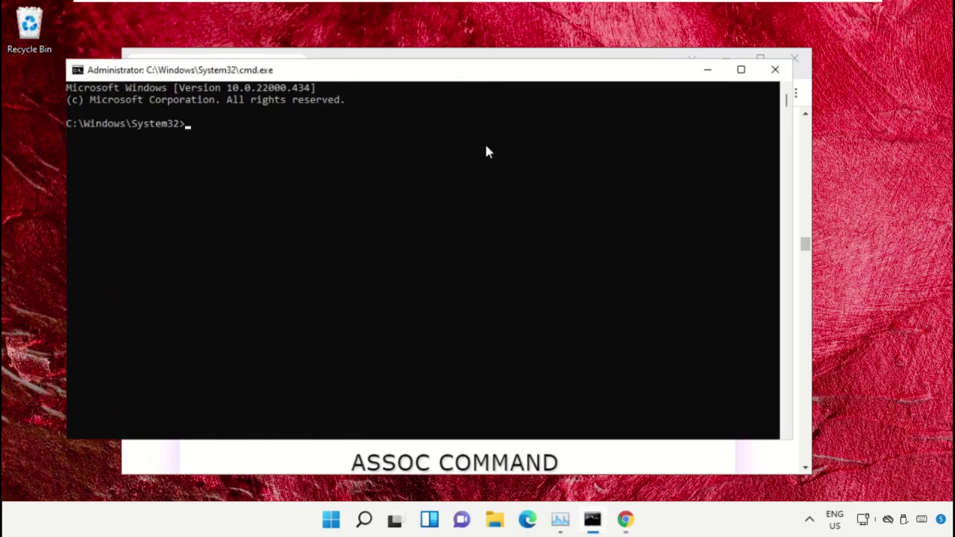
pyautogui.moveTo(447, 77); pyautogui.dragTo(489, 95)
pyautogui.rightClick(290, 187)
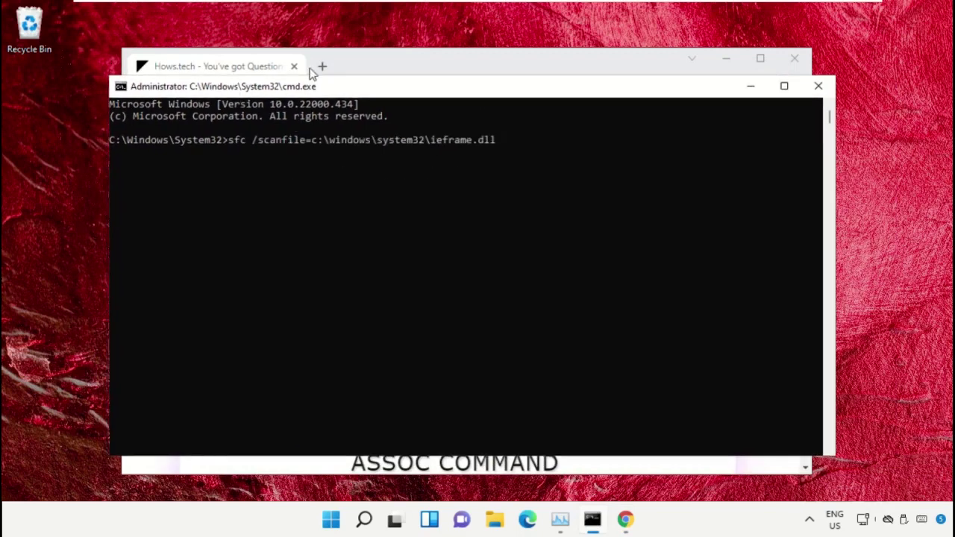
pyautogui.press('Return')
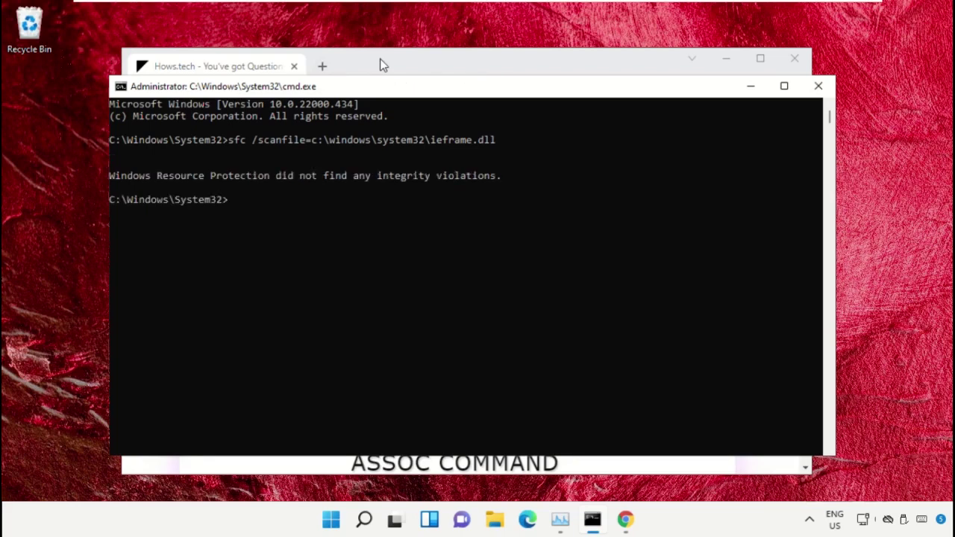
# Back on the hows.tech page, copy the Command 13 sfc /verifyfile line
pyautogui.click(380, 65)
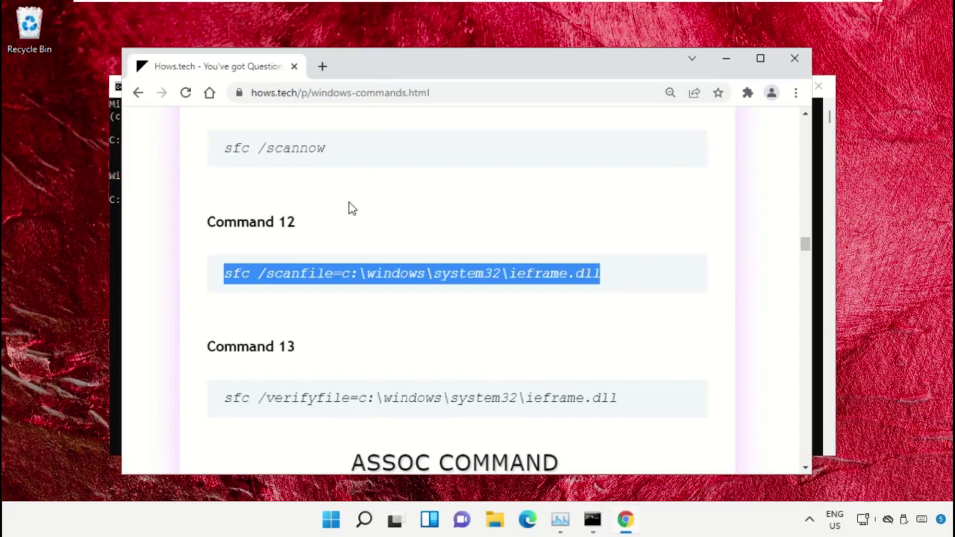
pyautogui.scroll(-1, 336, 254)
pyautogui.tripleClick(309, 330)
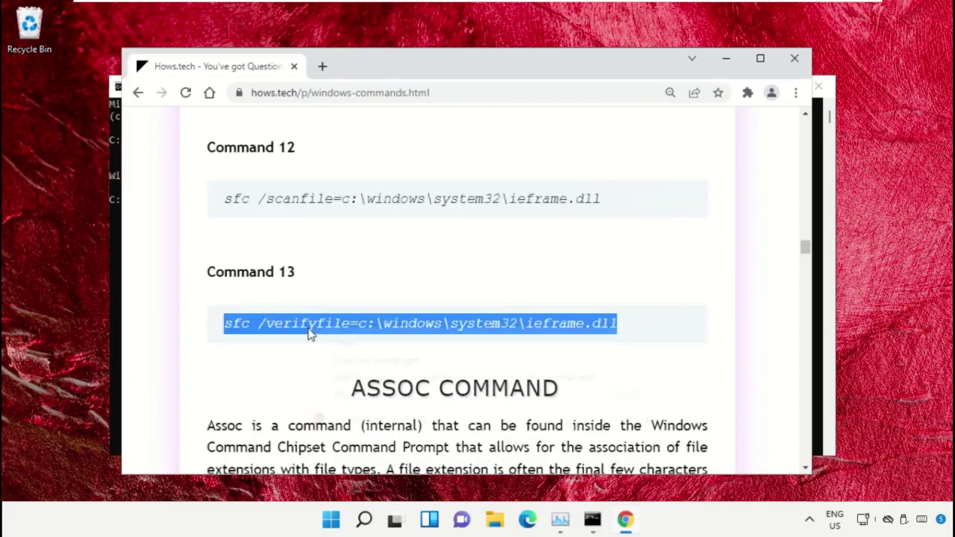
pyautogui.rightClick(309, 331)
pyautogui.click(377, 341)
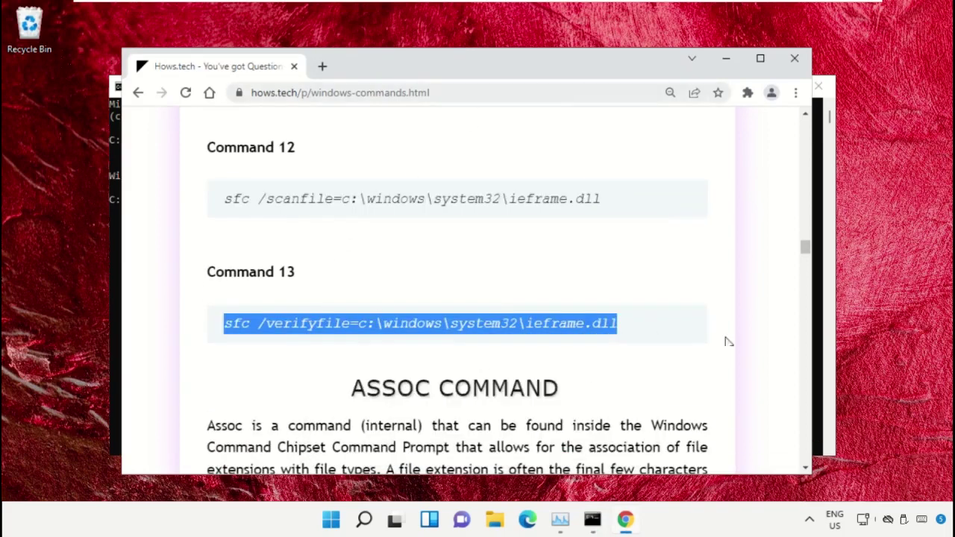
# Paste and run sfc /verifyfile on ieframe.dll, then close the Command Prompt
pyautogui.click(593, 519)
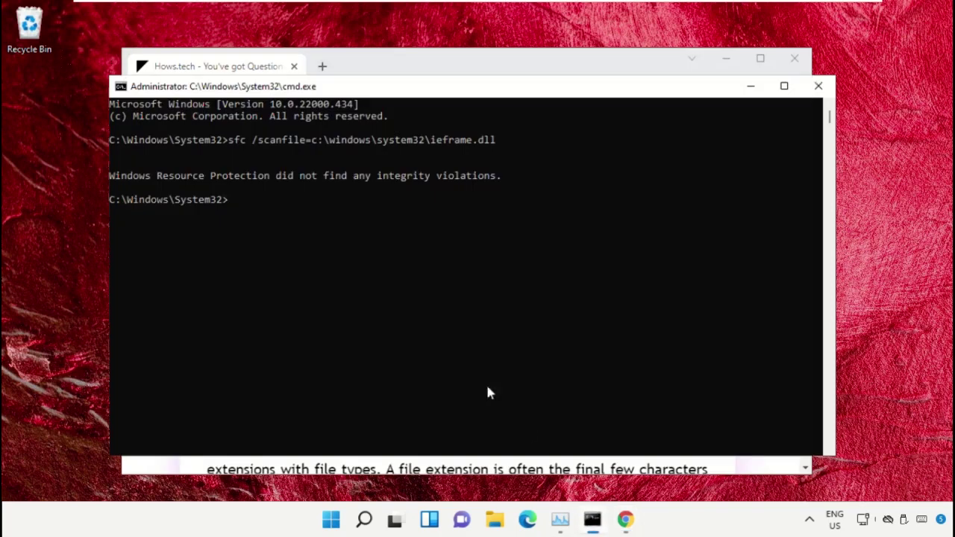
pyautogui.rightClick(276, 238)
pyautogui.press('Return')
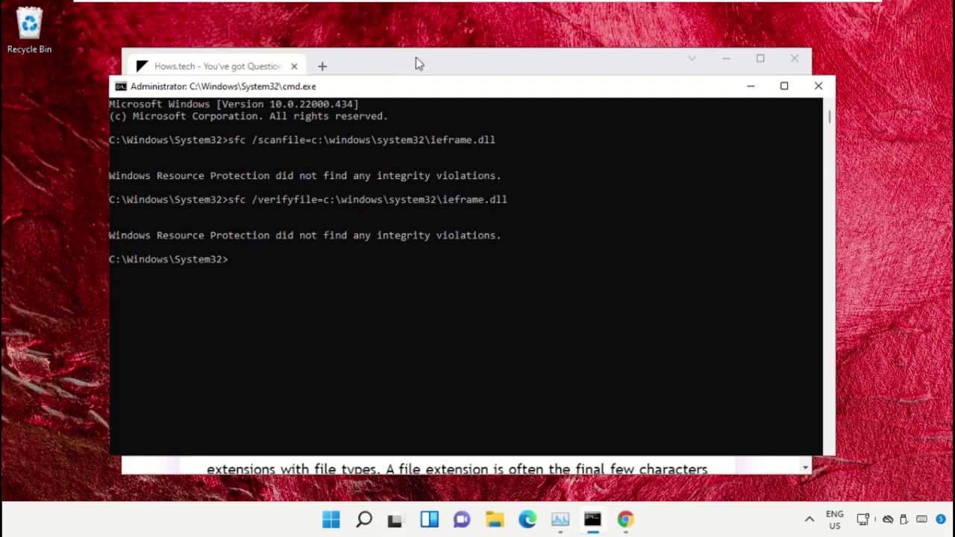
pyautogui.click(822, 88)
# Minimize Chrome, run sfc /scannow in a new Command Prompt, then close the window
pyautogui.click(727, 59)
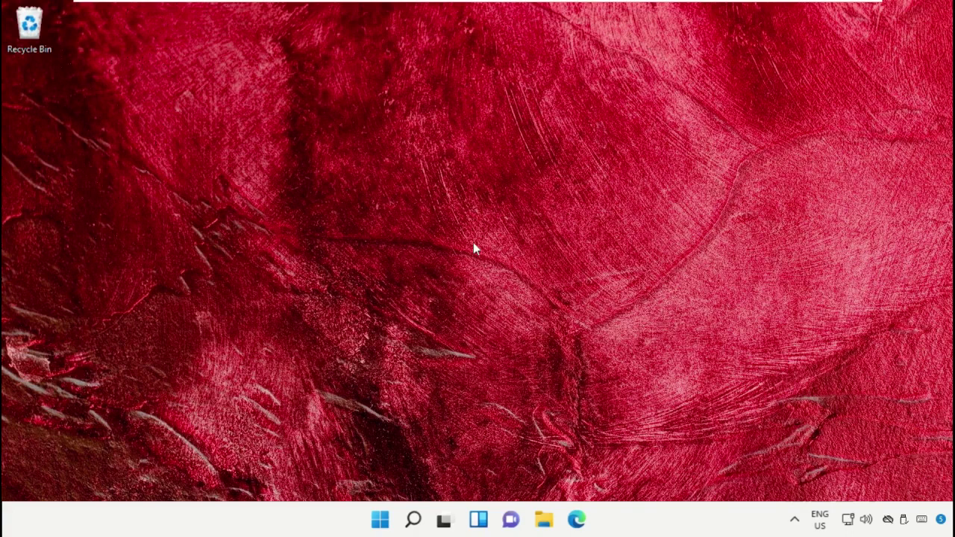
pyautogui.click(412, 521)
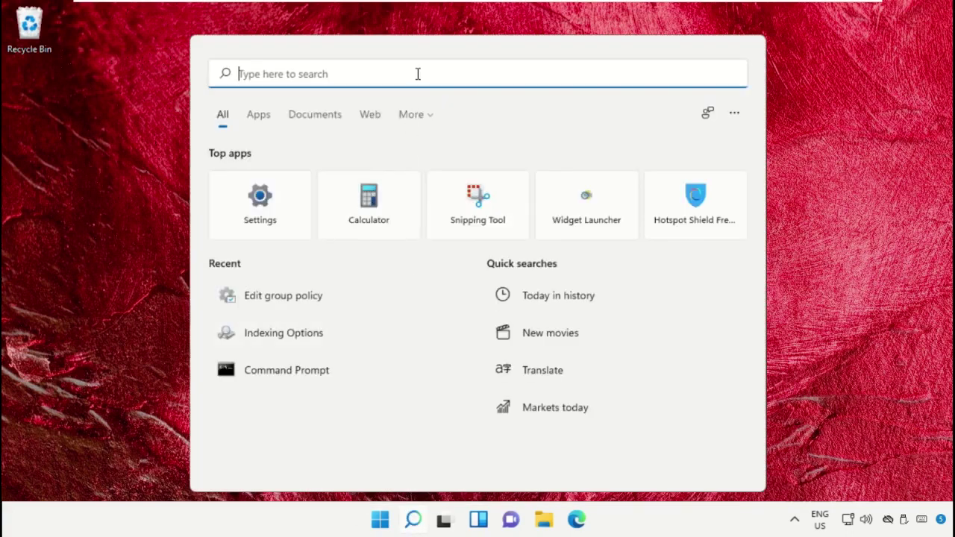
pyautogui.write('cmd')
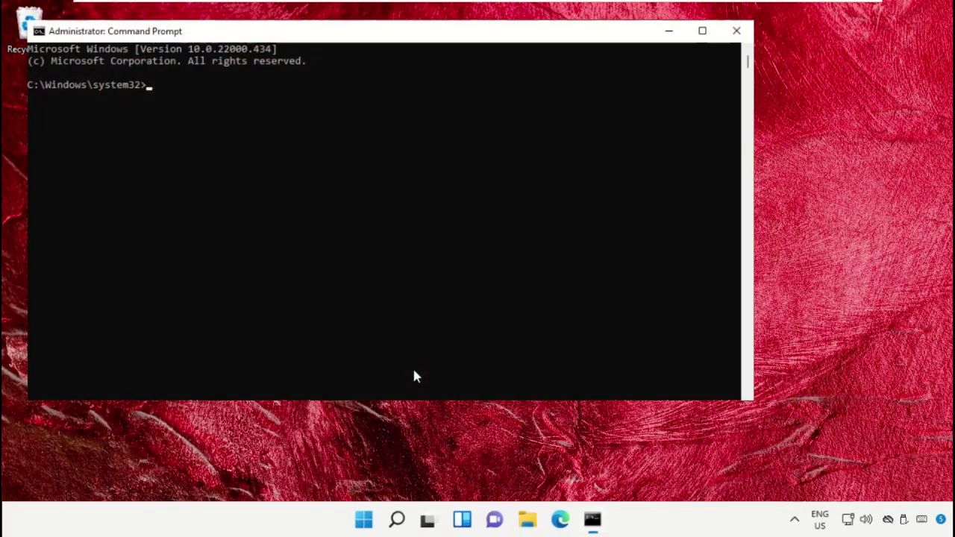
pyautogui.moveTo(498, 33); pyautogui.dragTo(597, 64)
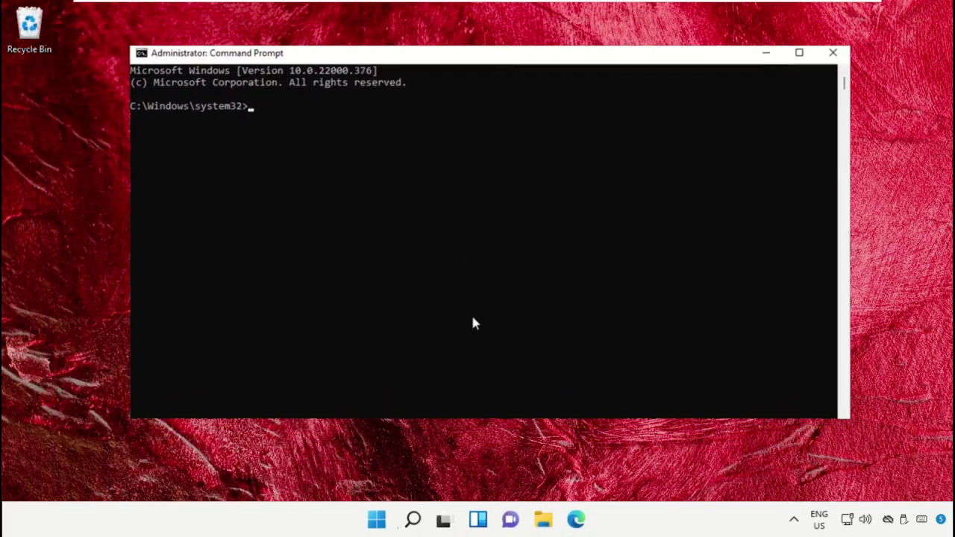
pyautogui.write('/scannow')
pyautogui.press('Return')
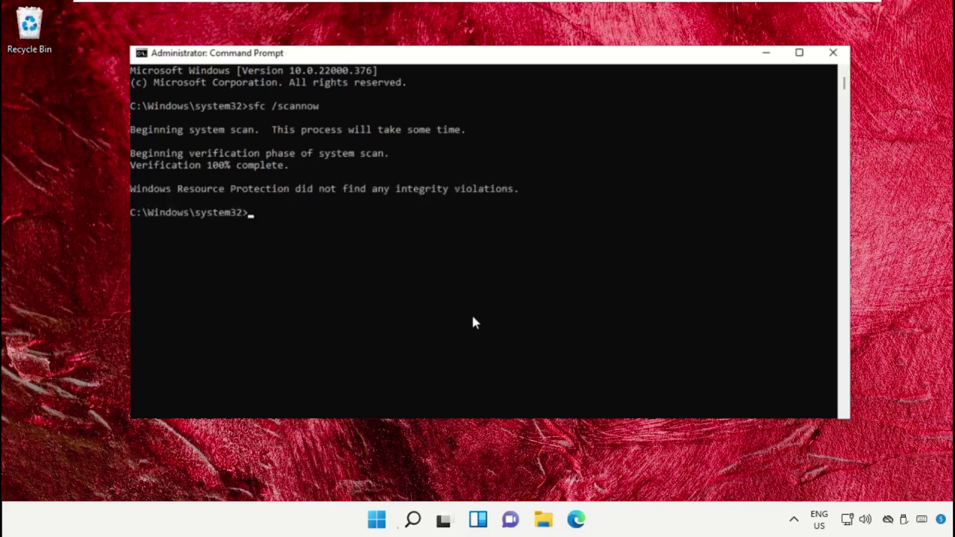
pyautogui.click(834, 53)
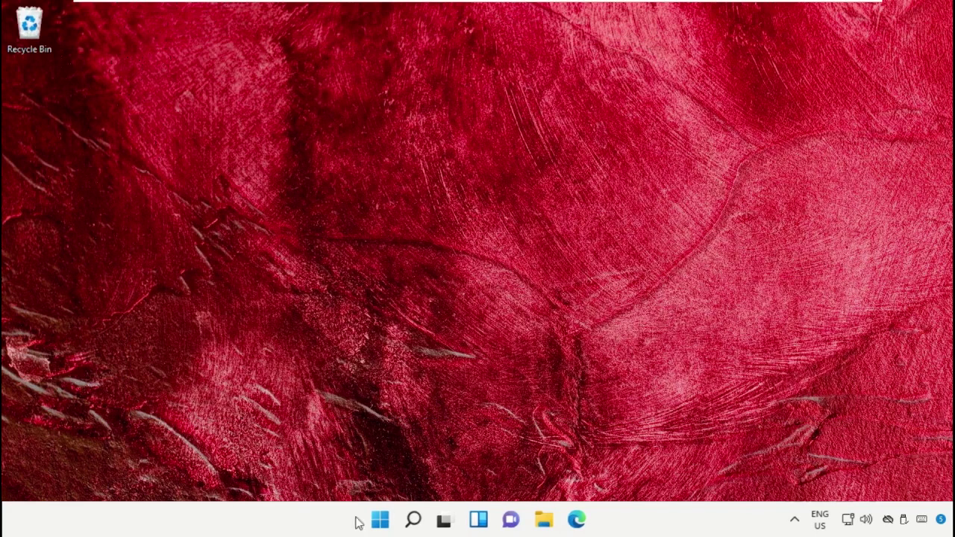
# Open Command Prompt as administrator and run DISM /Online /Cleanup-image /Scanhealth
pyautogui.click(413, 519)
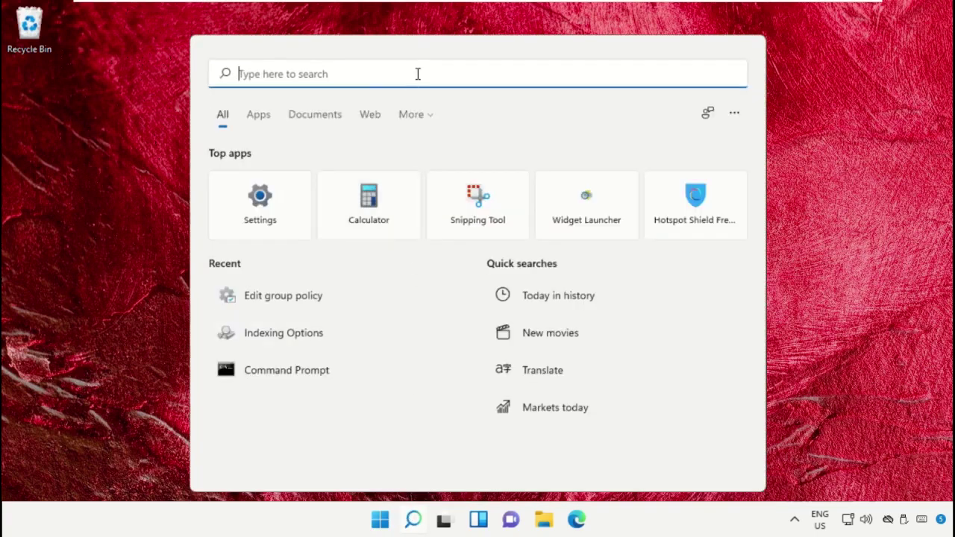
pyautogui.write('cmd')
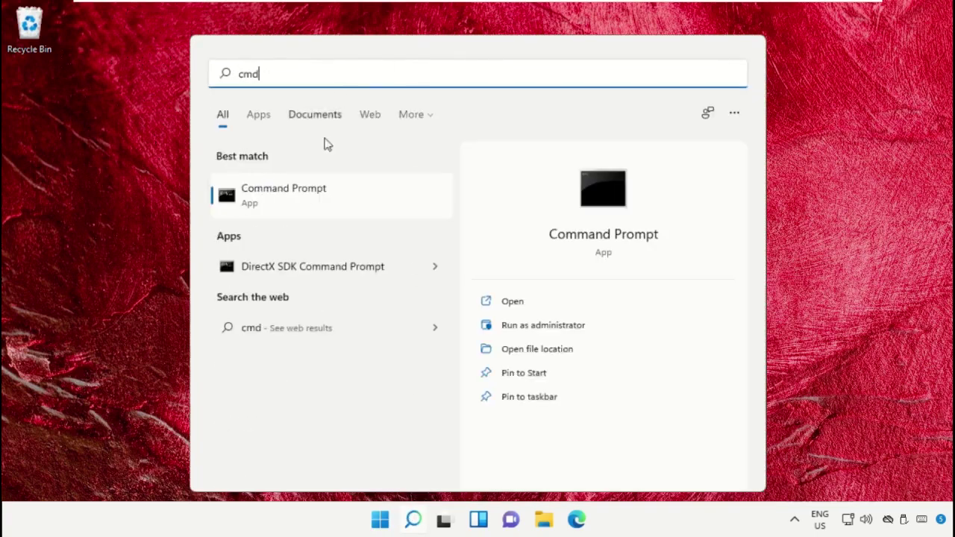
pyautogui.rightClick(331, 197)
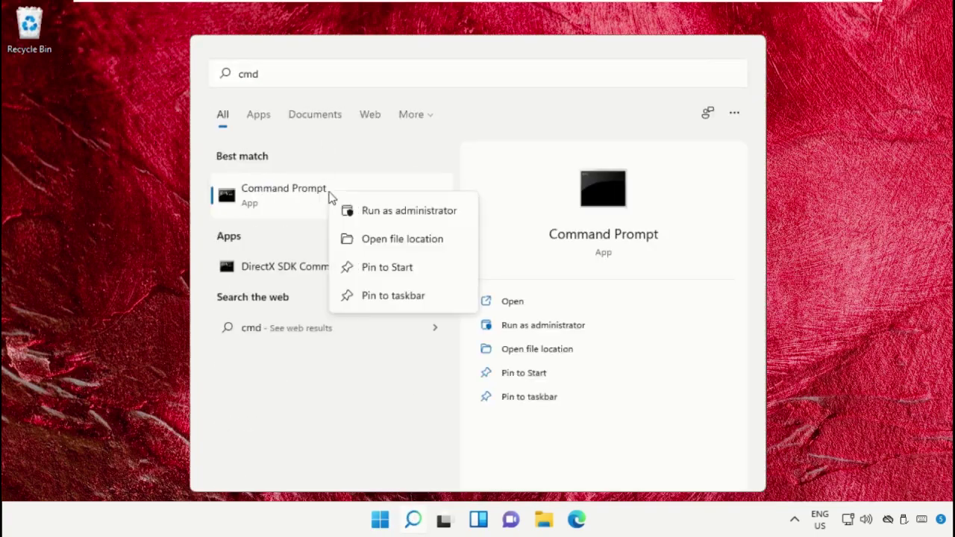
pyautogui.click(391, 212)
pyautogui.click(381, 373)
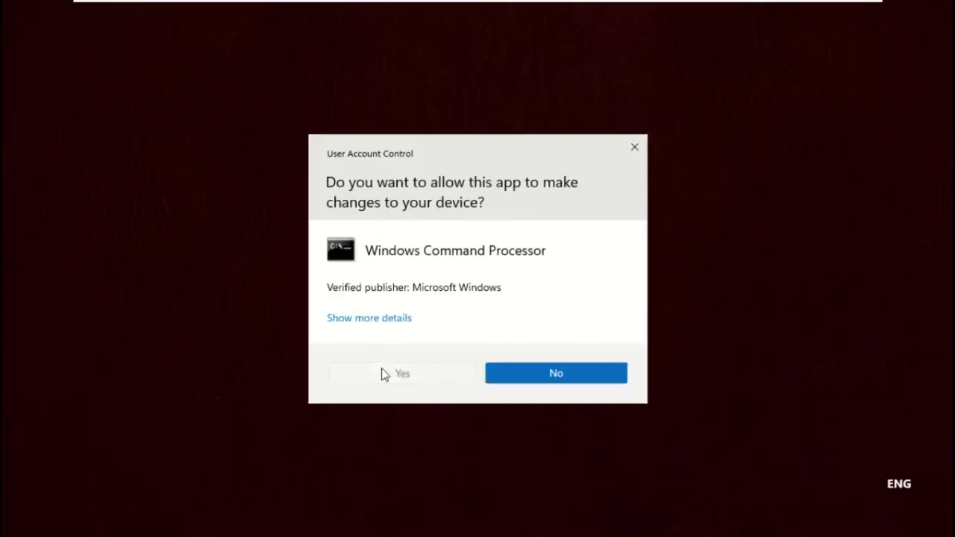
pyautogui.moveTo(465, 87); pyautogui.dragTo(478, 59)
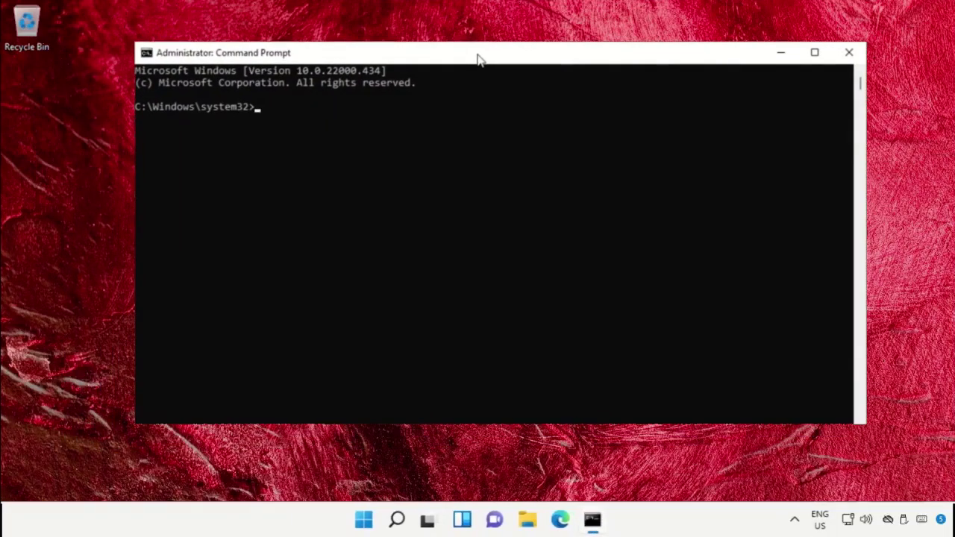
pyautogui.rightClick(477, 60)
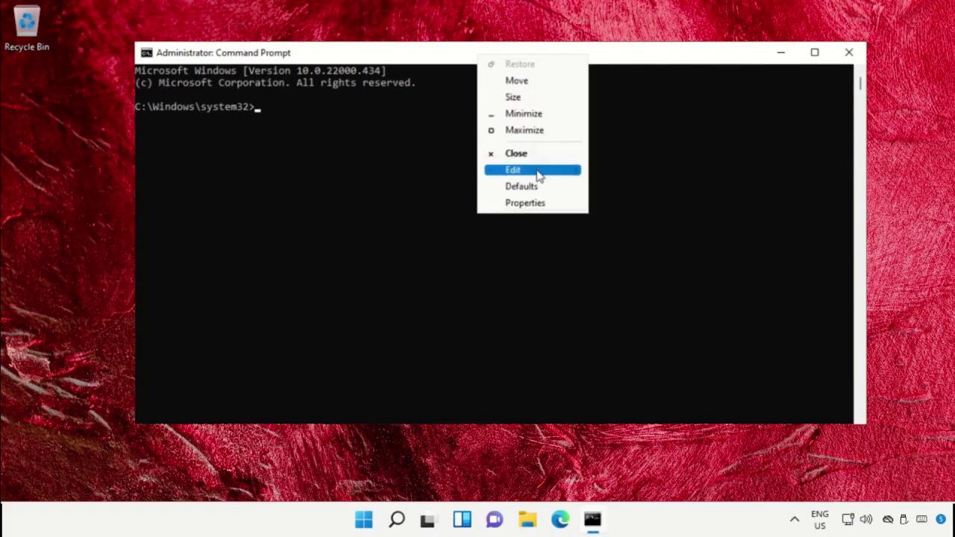
pyautogui.moveTo(580, 174)
pyautogui.click(623, 203)
pyautogui.press('Return')
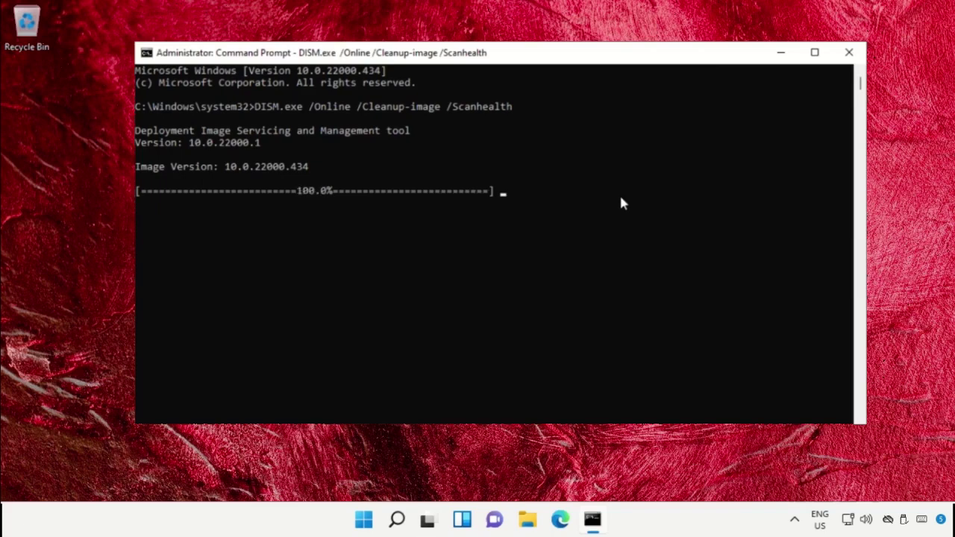
# Paste and run DISM /Online /Cleanup-image /Restorehealth
pyautogui.scroll(-4, 621, 199)
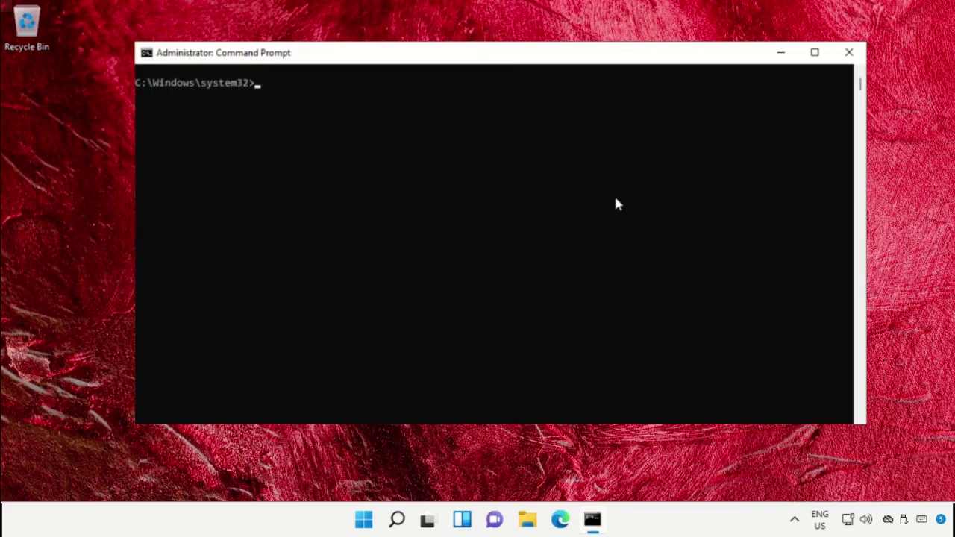
pyautogui.rightClick(486, 62)
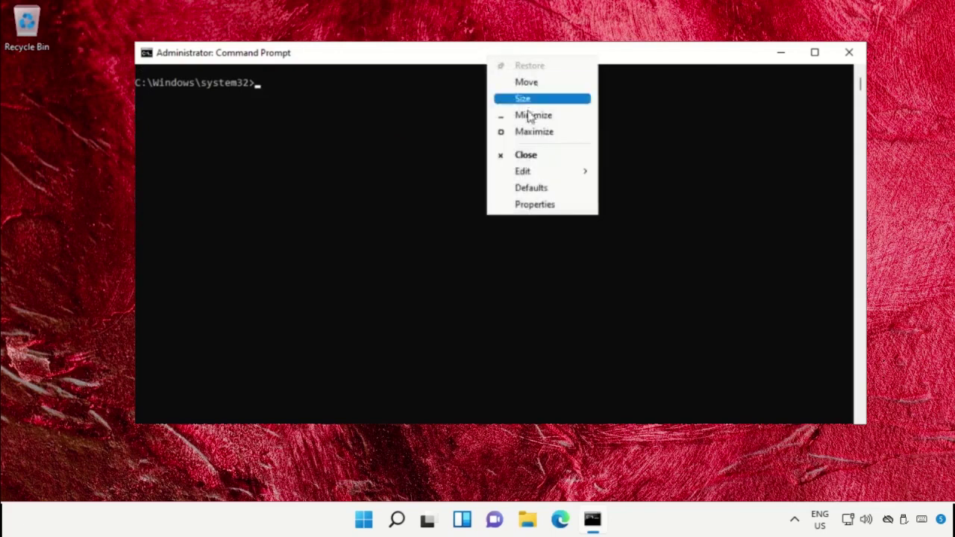
pyautogui.moveTo(521, 178)
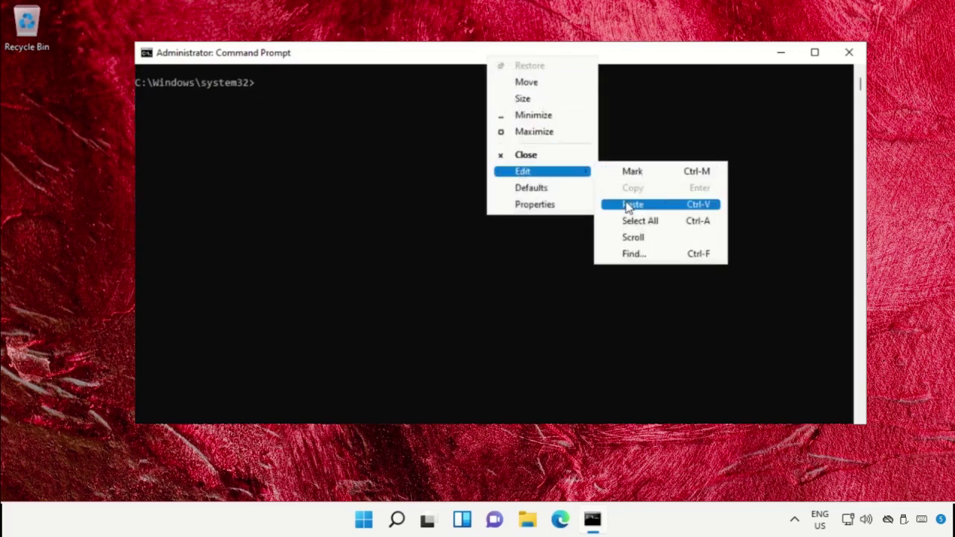
pyautogui.click(629, 204)
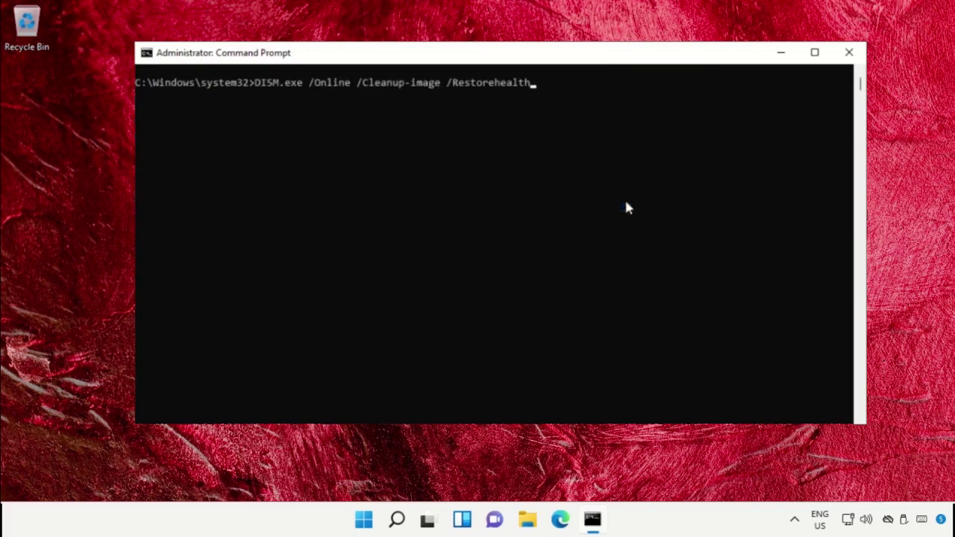
pyautogui.press('Return')
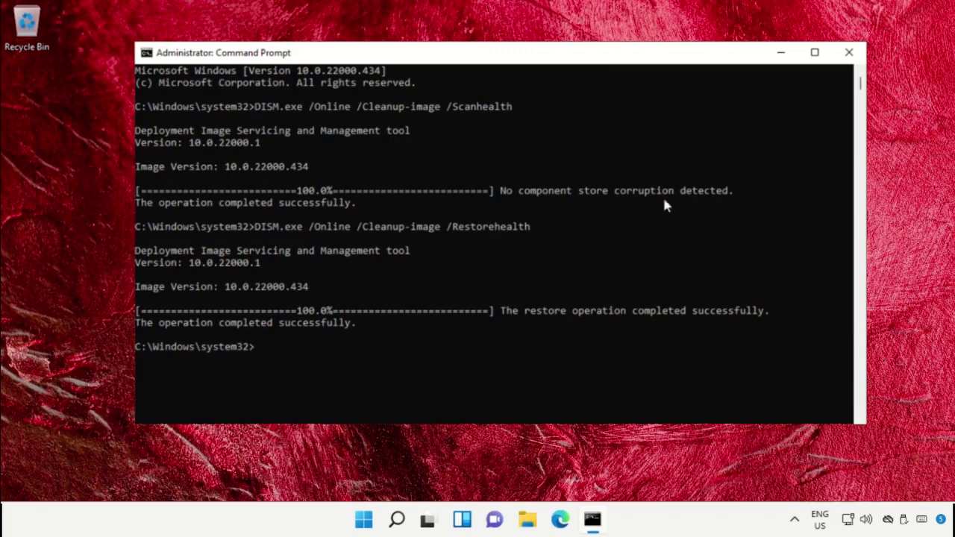
# Close Command Prompt and open Registry Editor with administrator rights
pyautogui.click(849, 52)
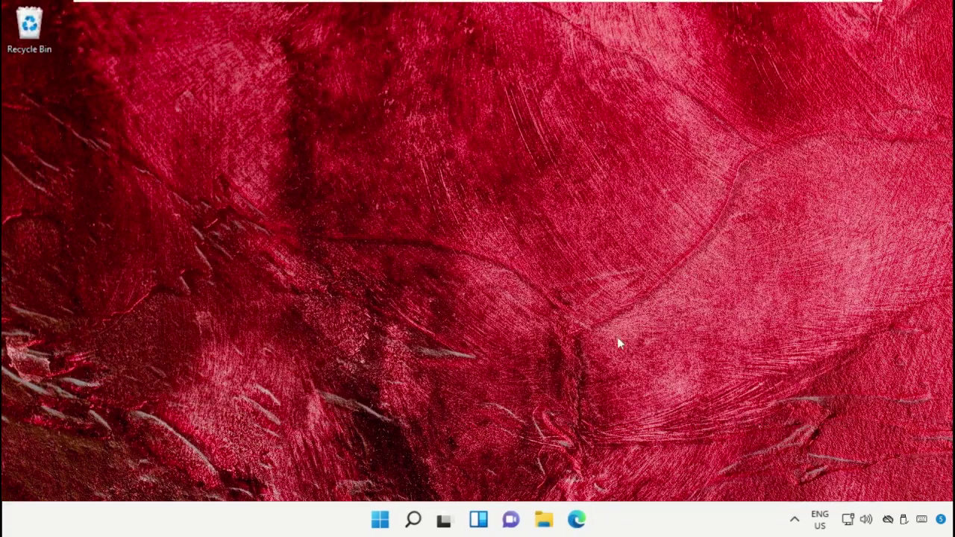
pyautogui.click(415, 518)
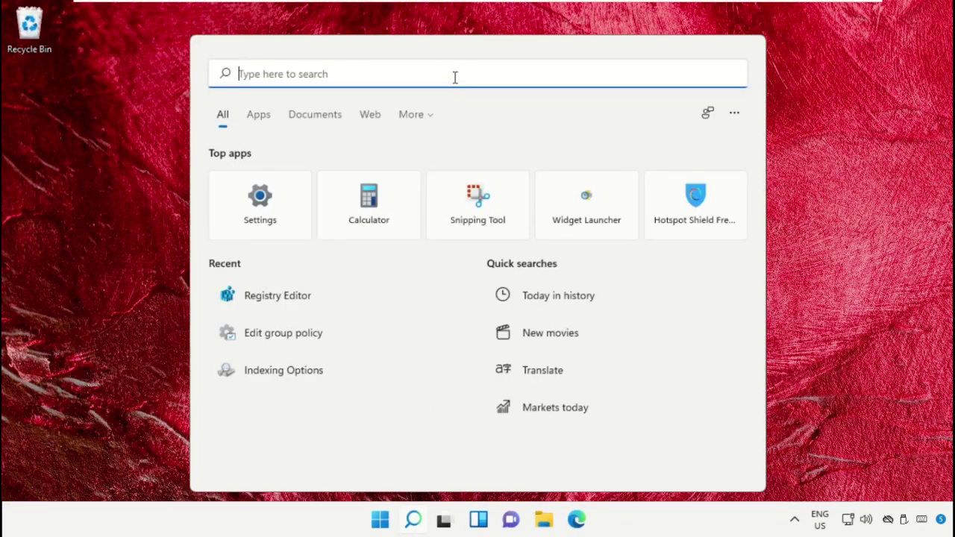
pyautogui.write('Registry Editor')
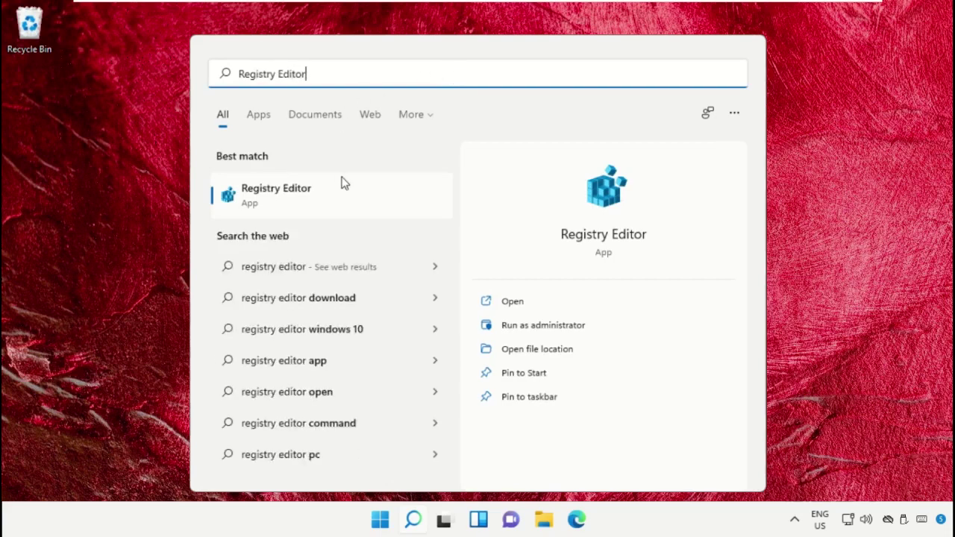
pyautogui.click(344, 188)
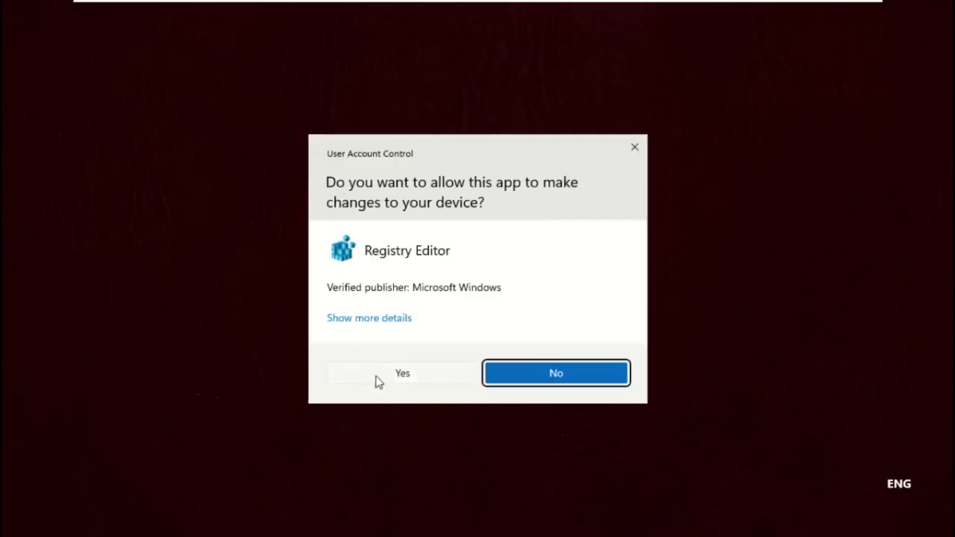
pyautogui.click(377, 381)
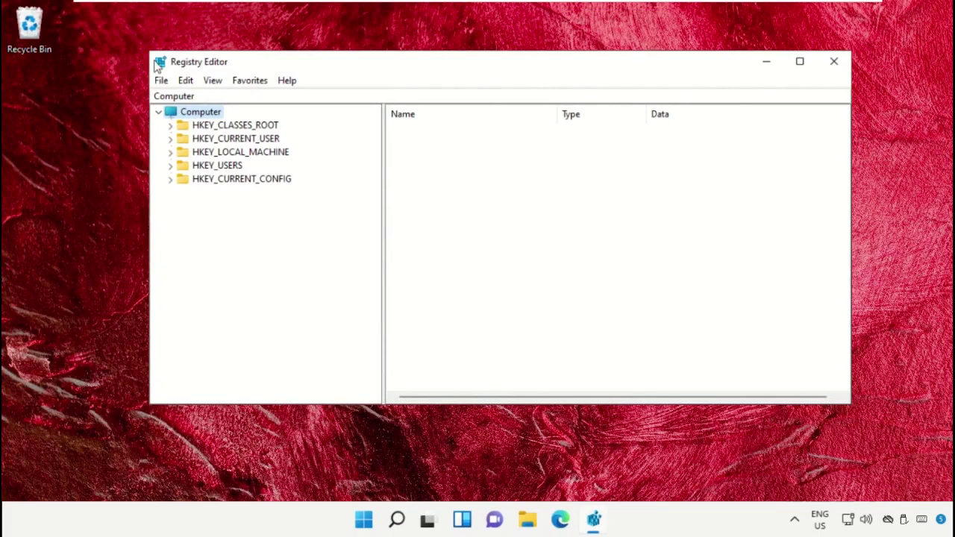
# Export the whole registry to Backup.reg on the Desktop
pyautogui.click(162, 80)
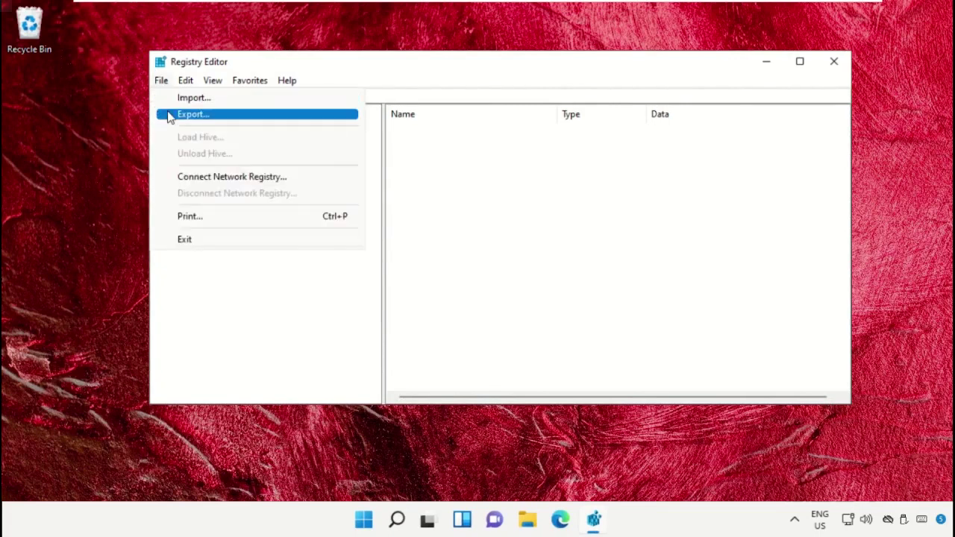
pyautogui.click(169, 114)
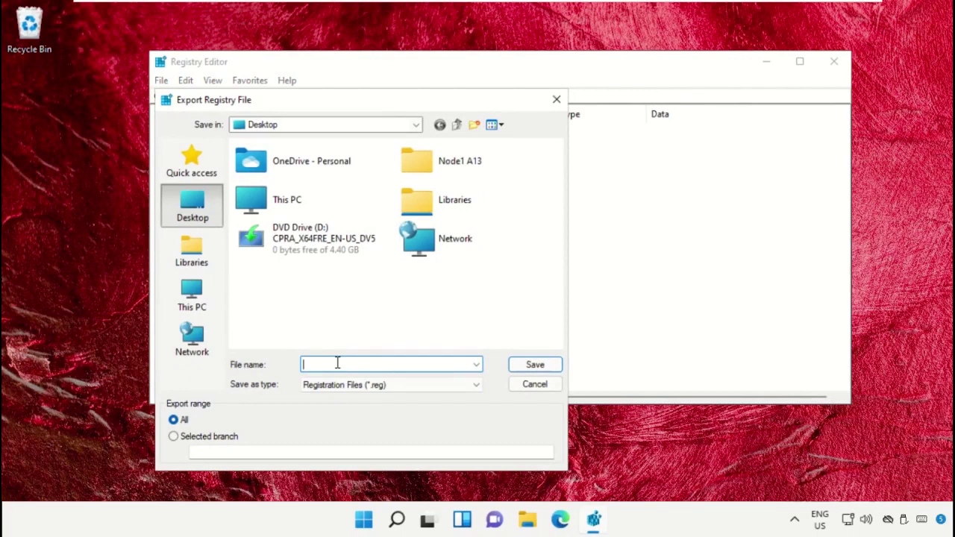
pyautogui.write('Backup')
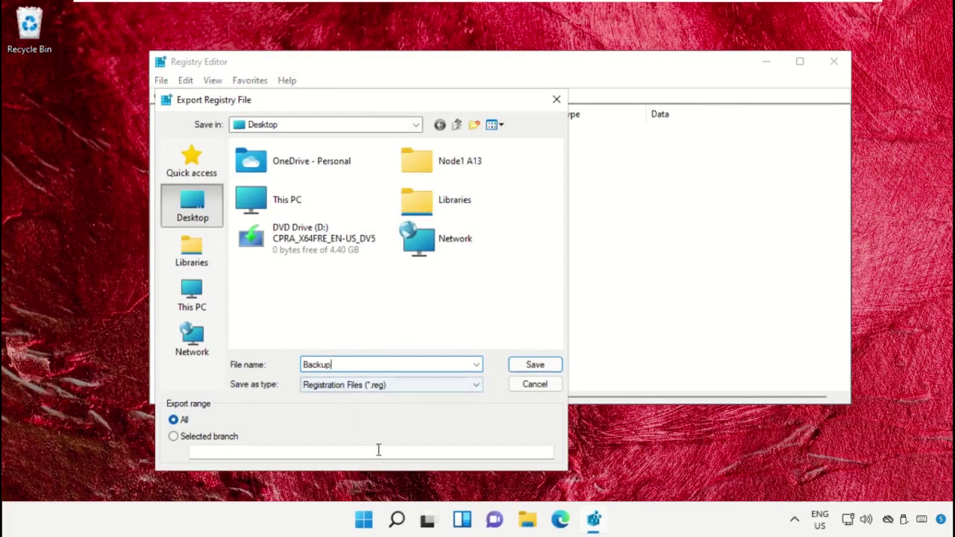
pyautogui.click(542, 364)
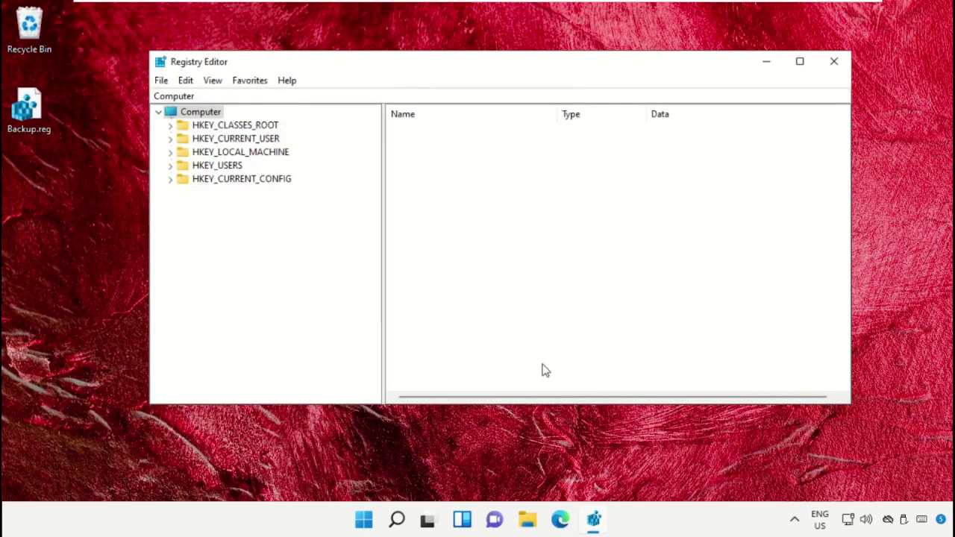
# Navigate to HKLM\SYSTEM\CurrentControlSet\Control\Session Manager\Memory Management to show its values
pyautogui.click(253, 155)
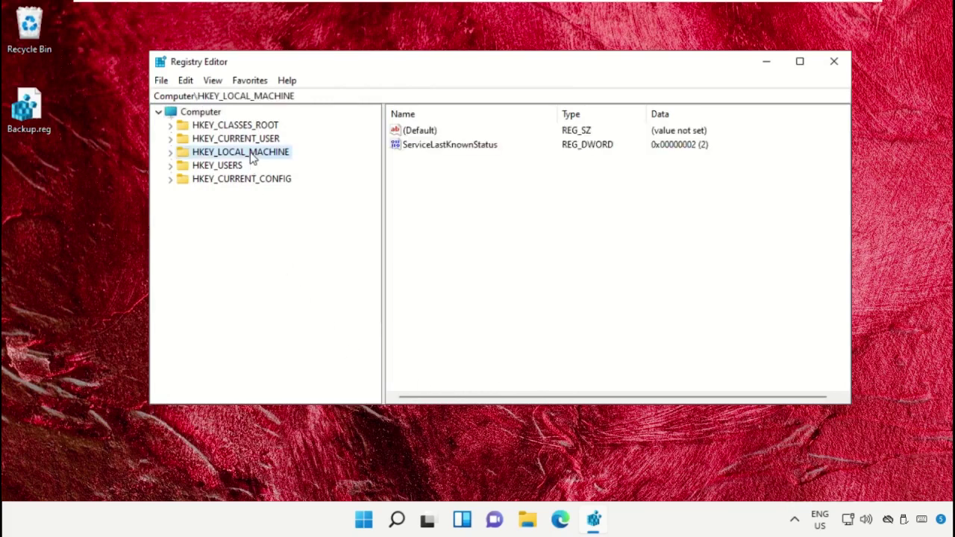
pyautogui.click(170, 152)
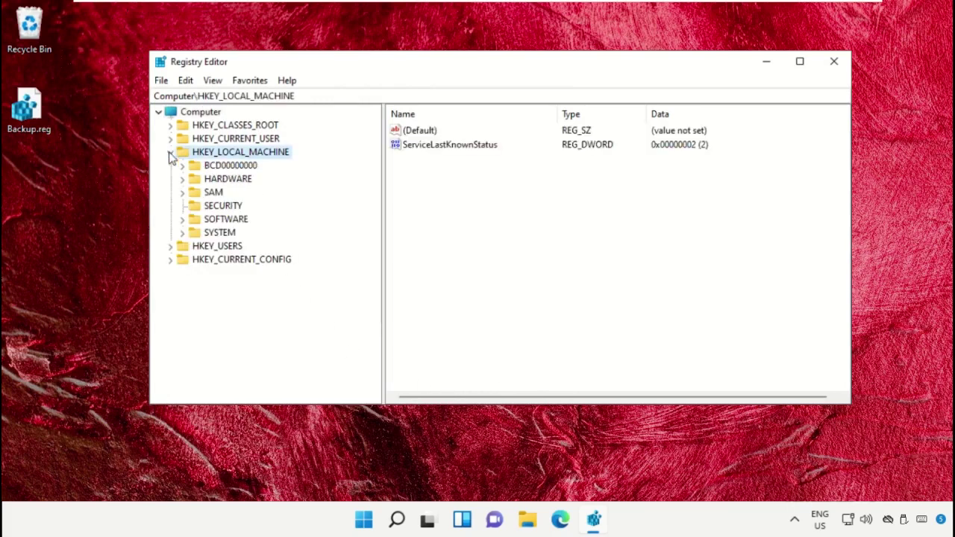
pyautogui.click(196, 234)
pyautogui.doubleClick(195, 236)
pyautogui.click(230, 194)
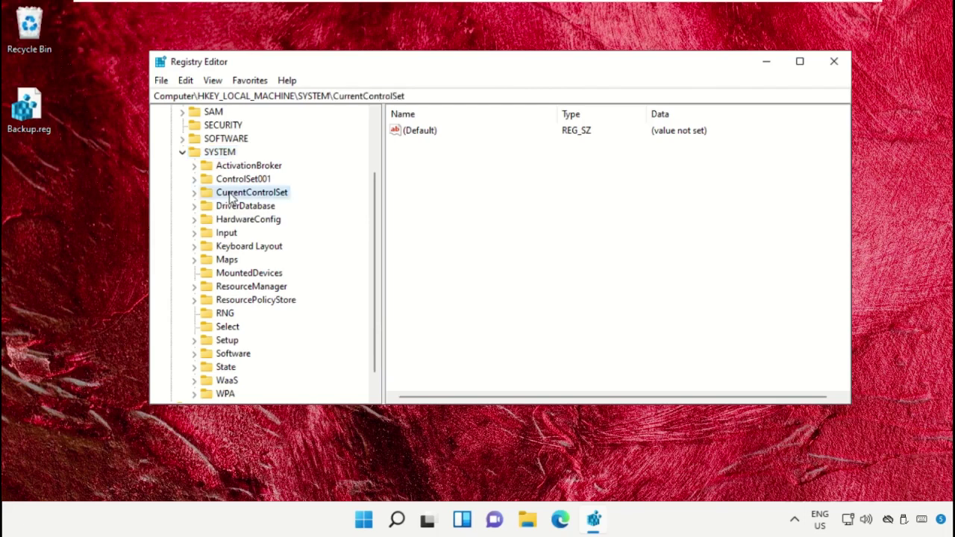
pyautogui.click(195, 194)
pyautogui.click(217, 207)
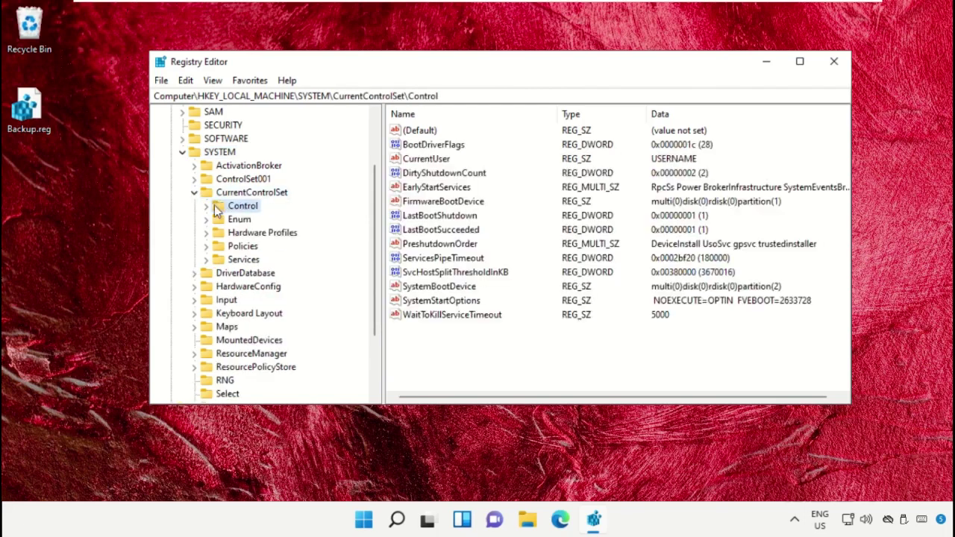
pyautogui.click(209, 207)
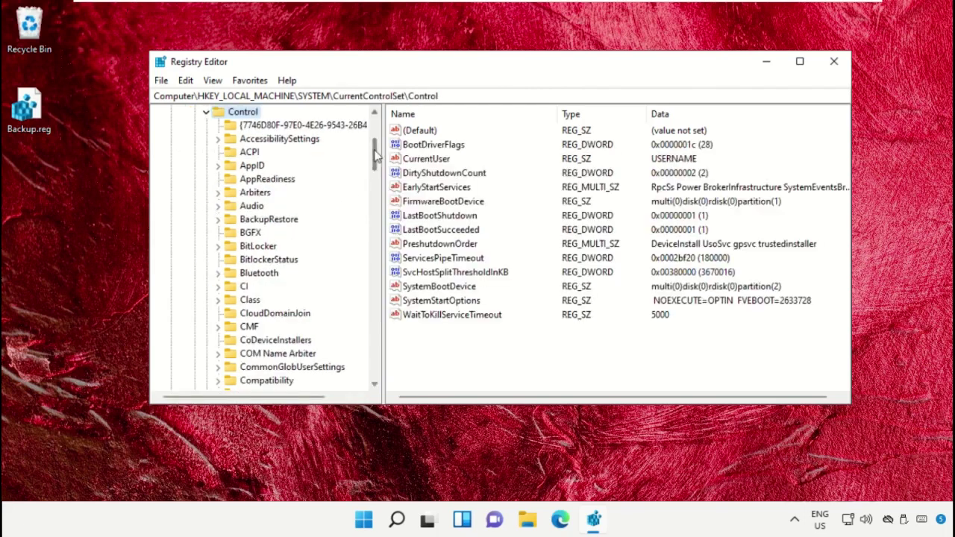
pyautogui.moveTo(378, 158); pyautogui.dragTo(375, 305)
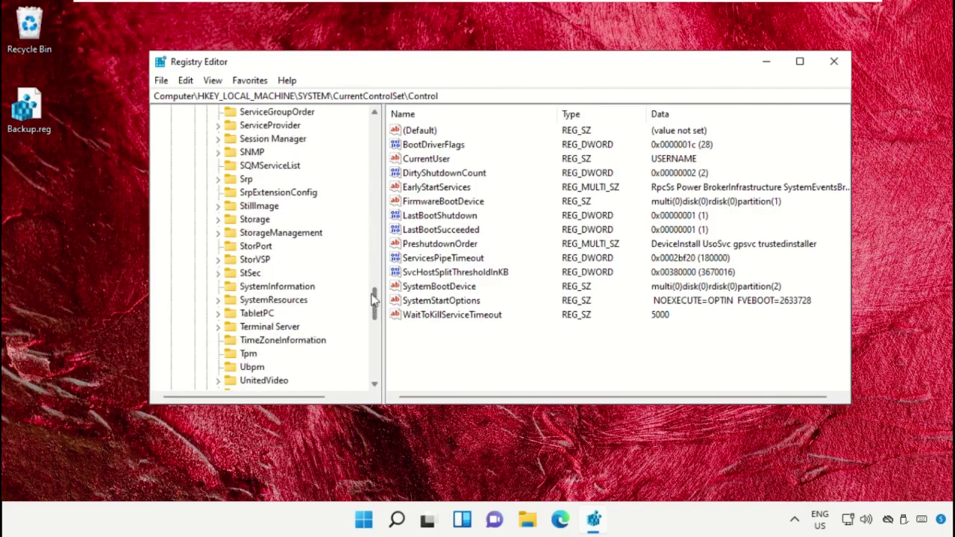
pyautogui.click(273, 139)
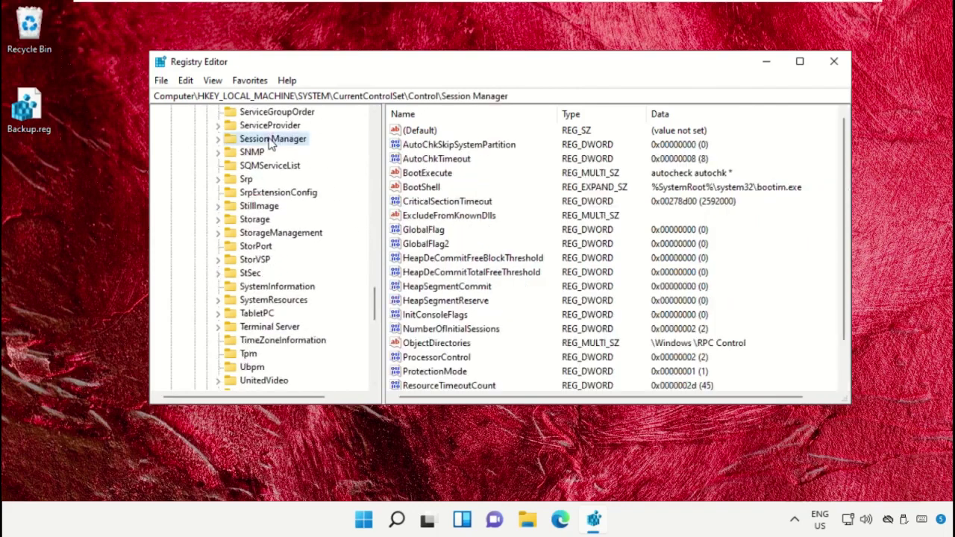
pyautogui.click(218, 139)
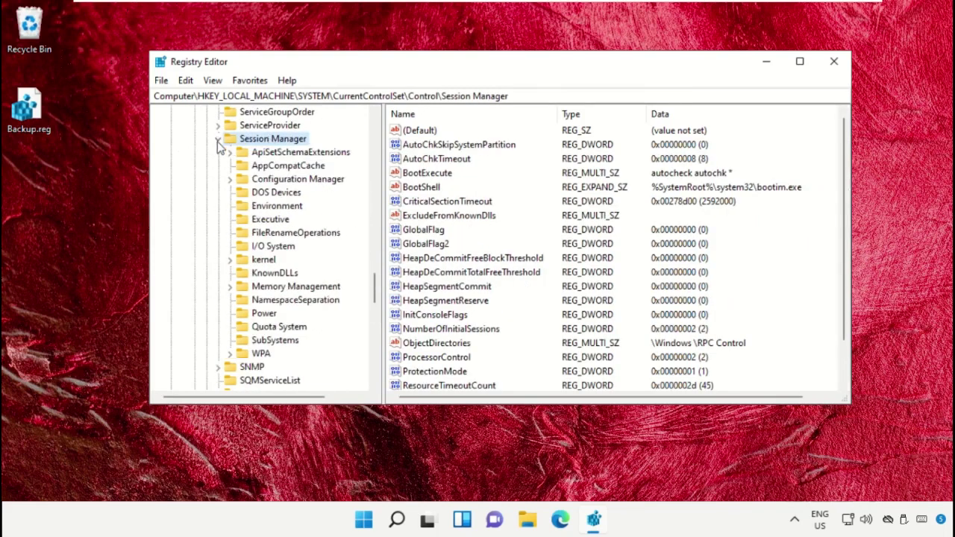
pyautogui.click(297, 287)
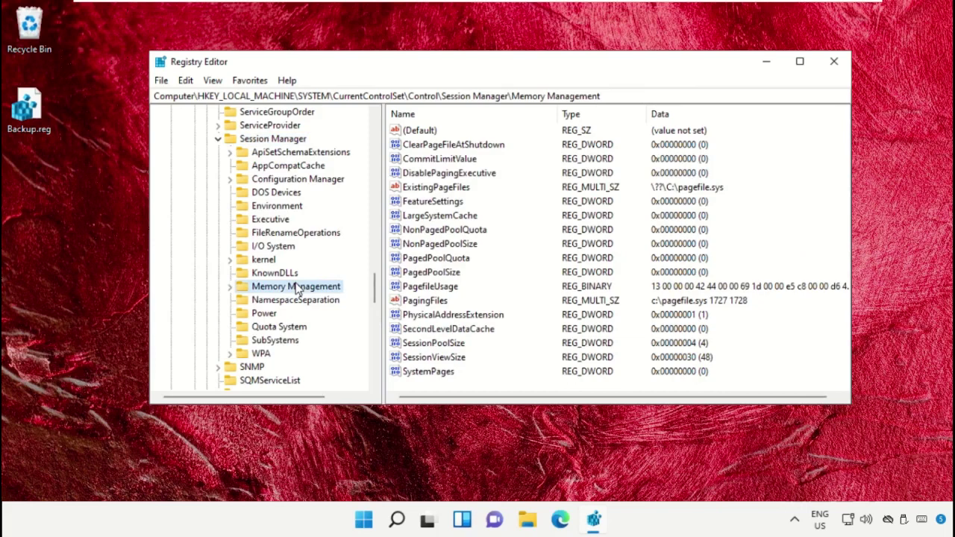
# Delete the CommitLimitValue entry and confirm the deletion
pyautogui.click(449, 161)
pyautogui.rightClick(452, 161)
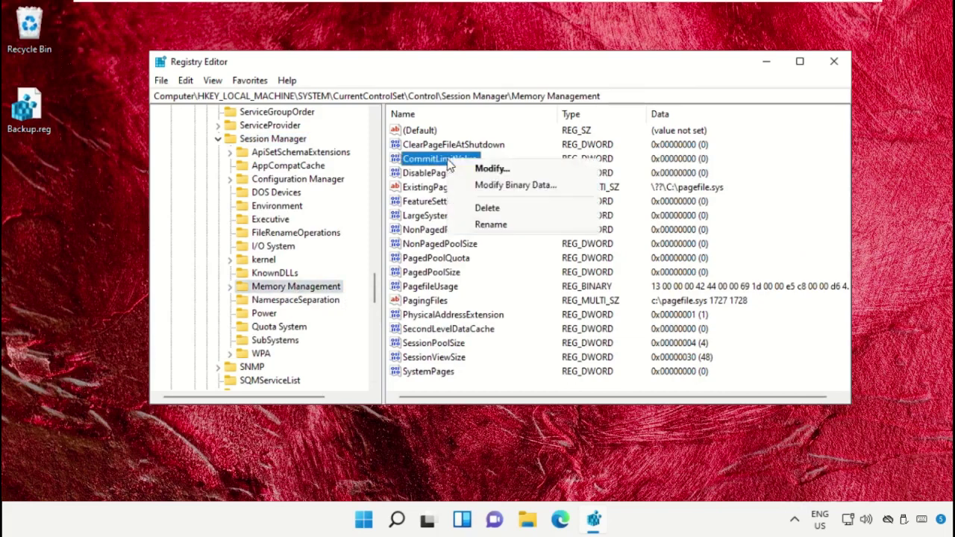
pyautogui.click(495, 207)
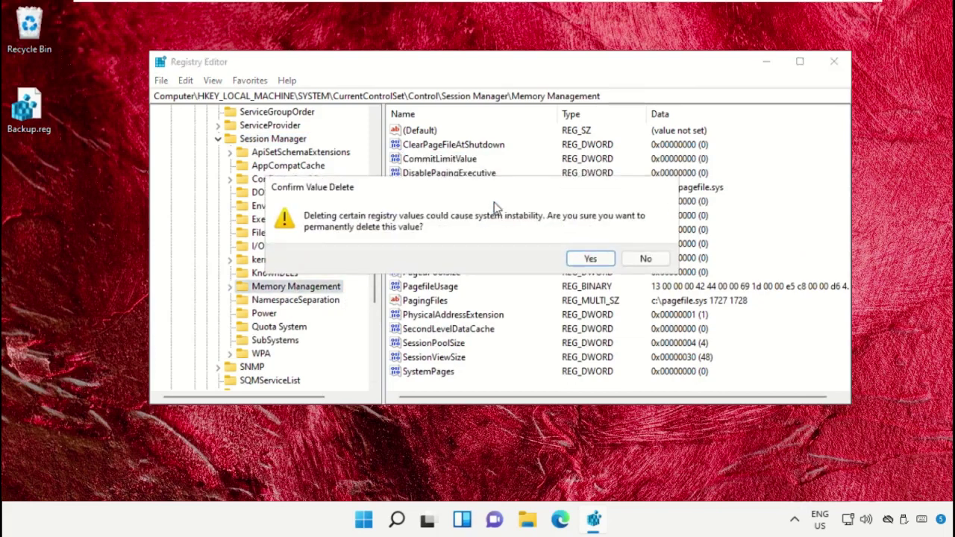
pyautogui.click(588, 259)
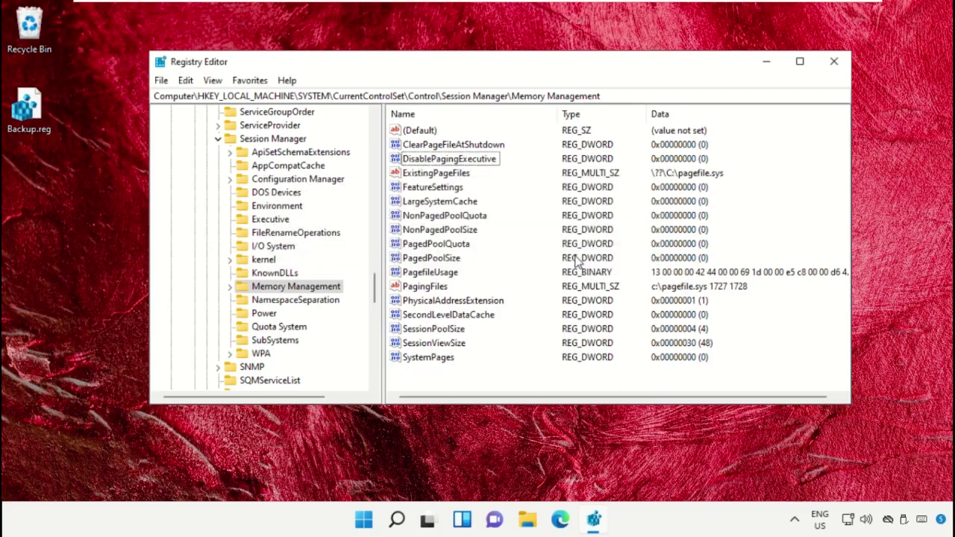
# Close Registry Editor and restart the PC from the Start menu's power options
pyautogui.click(834, 62)
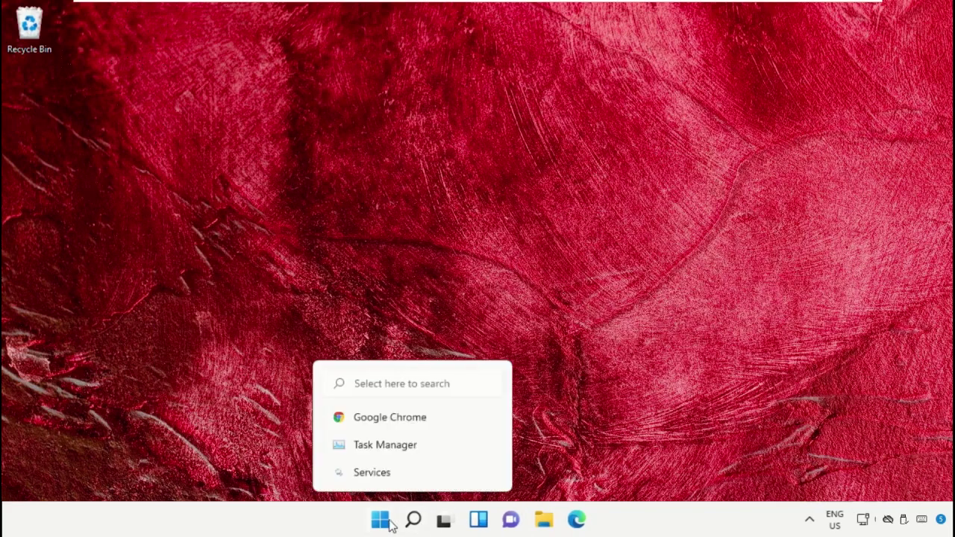
pyautogui.click(380, 519)
pyautogui.click(662, 468)
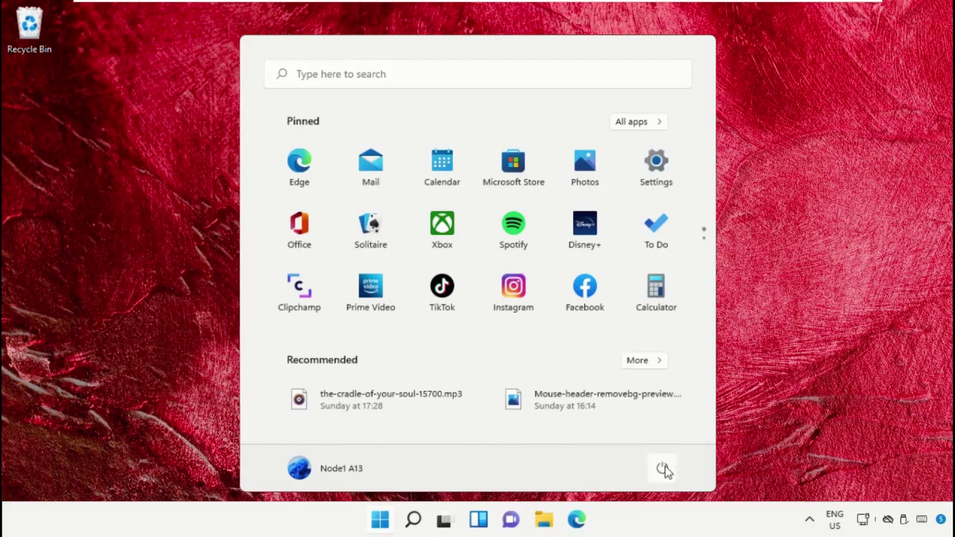
pyautogui.click(664, 469)
pyautogui.click(667, 438)
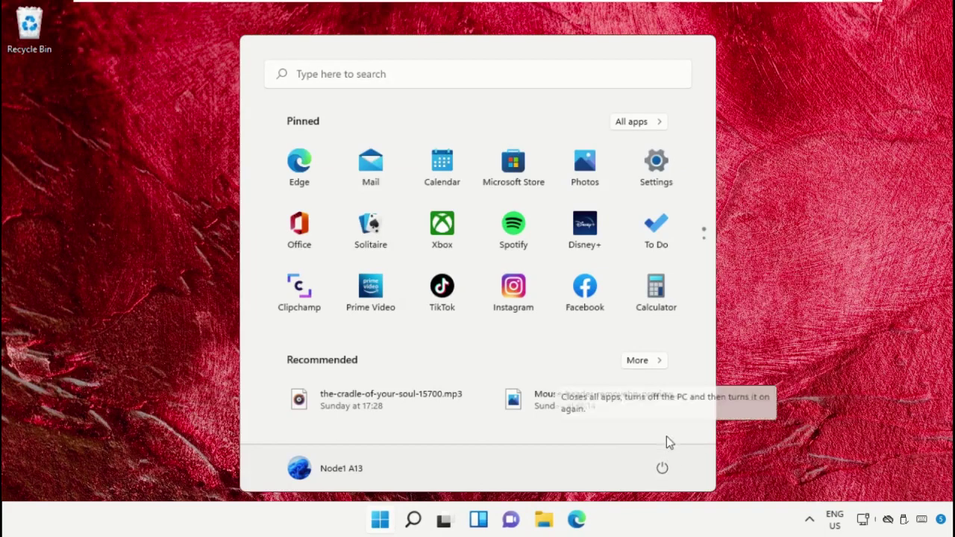